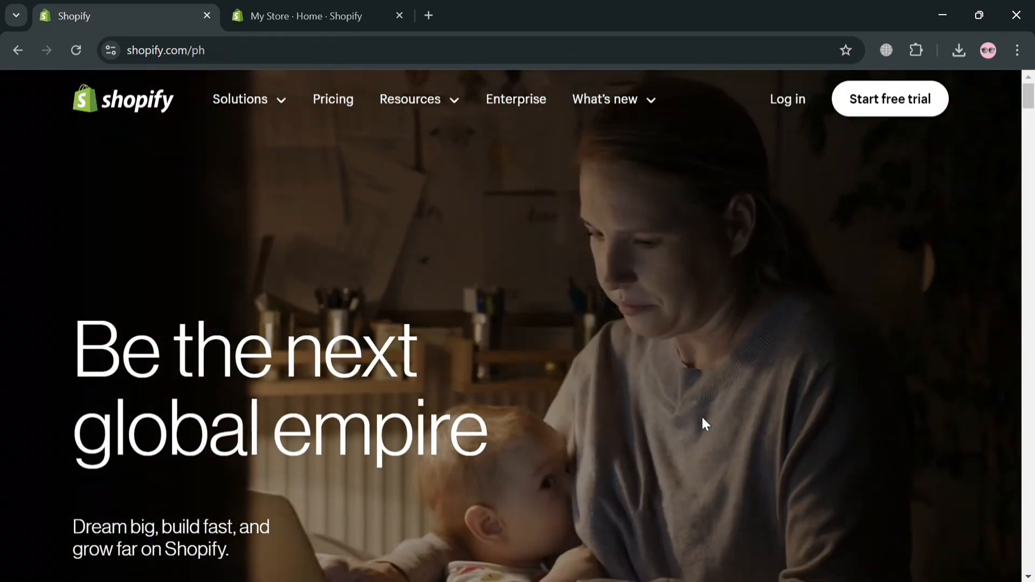
- Look through the Shopify home page, from the opening banner through the selling, management, developer and checkout sections to the footer
scroll(708, 415, down, 2)
scroll(709, 420, down, 12)
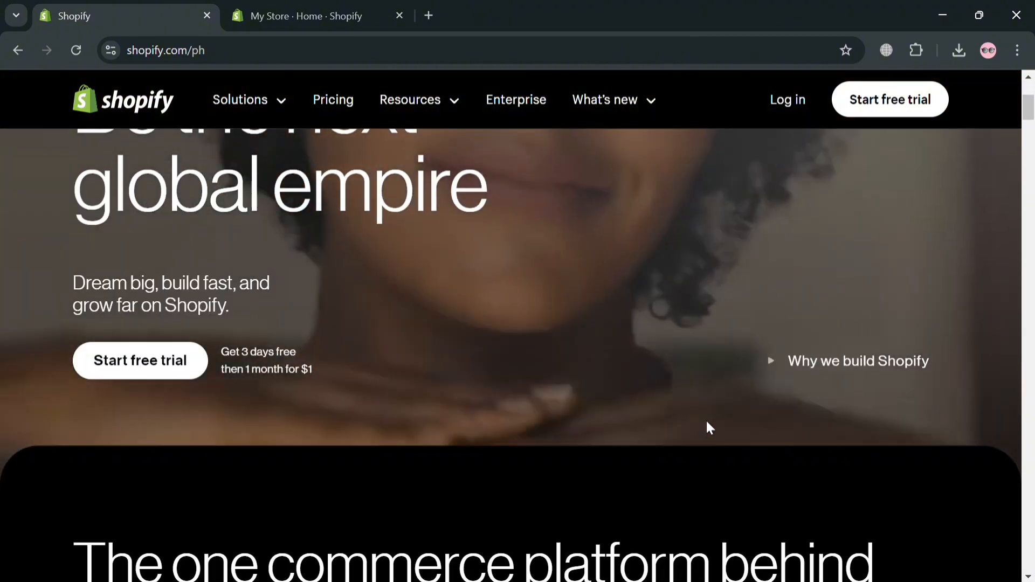
scroll(709, 425, down, 10)
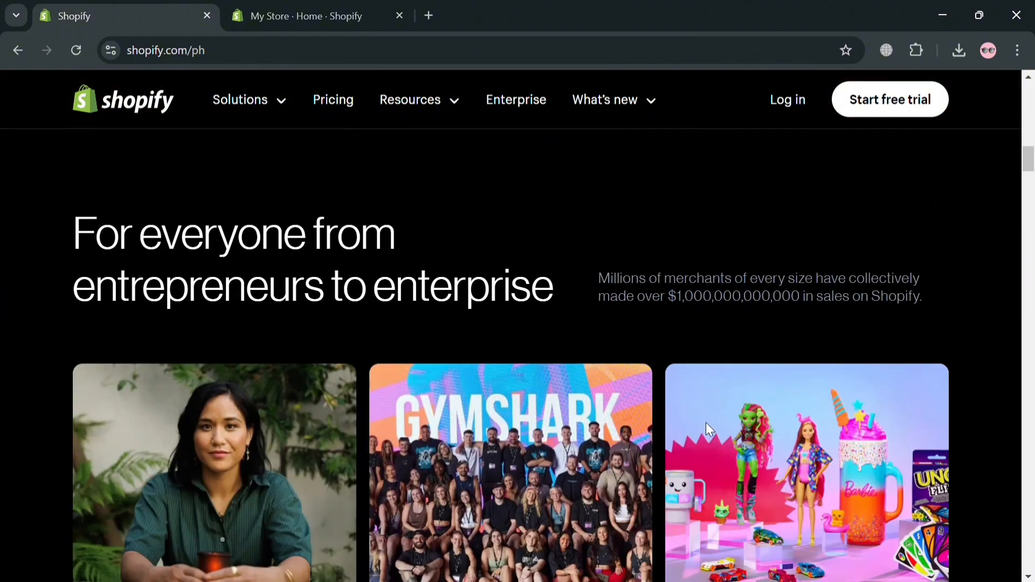
scroll(706, 426, down, 15)
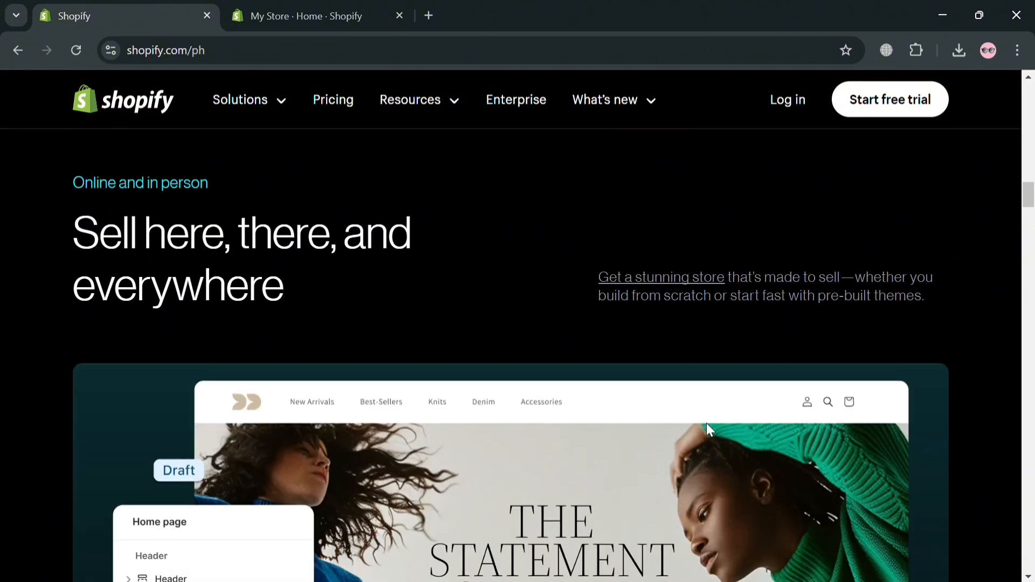
scroll(754, 427, up, 3)
scroll(688, 452, down, 5)
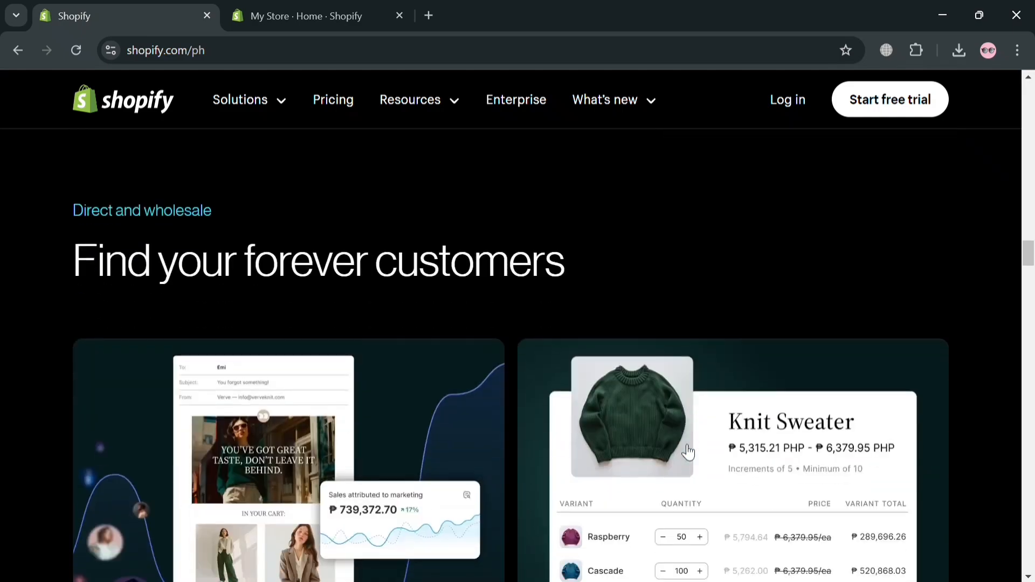
scroll(688, 452, down, 5)
scroll(680, 451, down, 5)
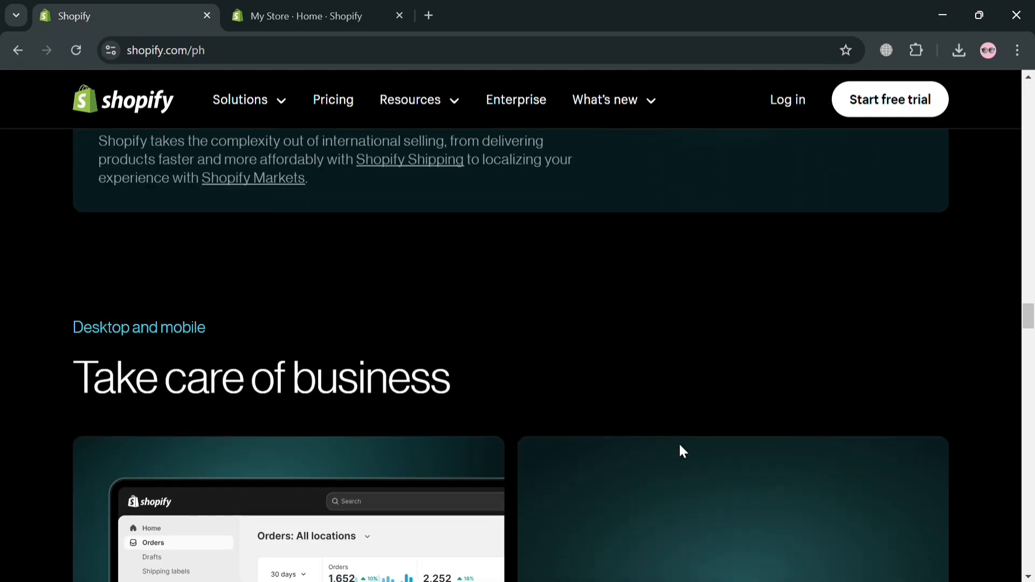
scroll(809, 388, down, 5)
scroll(981, 339, up, 1)
scroll(960, 345, down, 5)
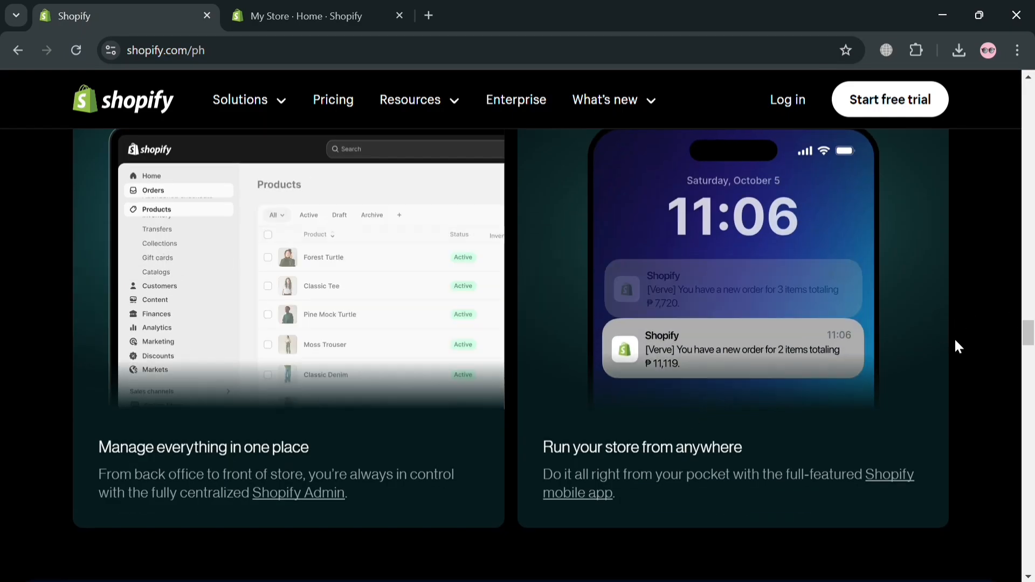
scroll(934, 355, down, 3)
scroll(930, 347, down, 2)
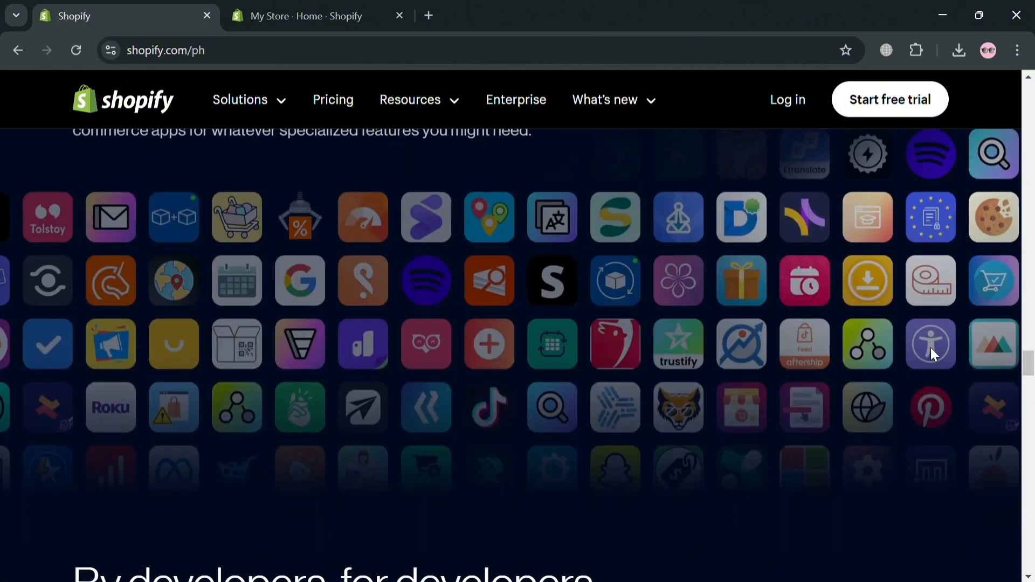
scroll(811, 507, down, 1)
scroll(809, 520, down, 6)
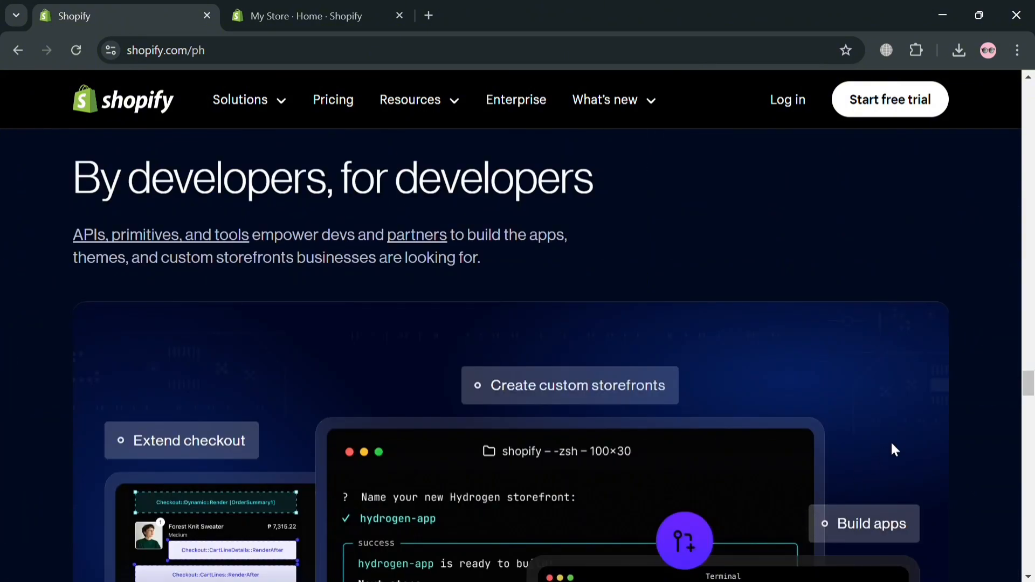
scroll(892, 445, down, 6)
scroll(891, 444, down, 4)
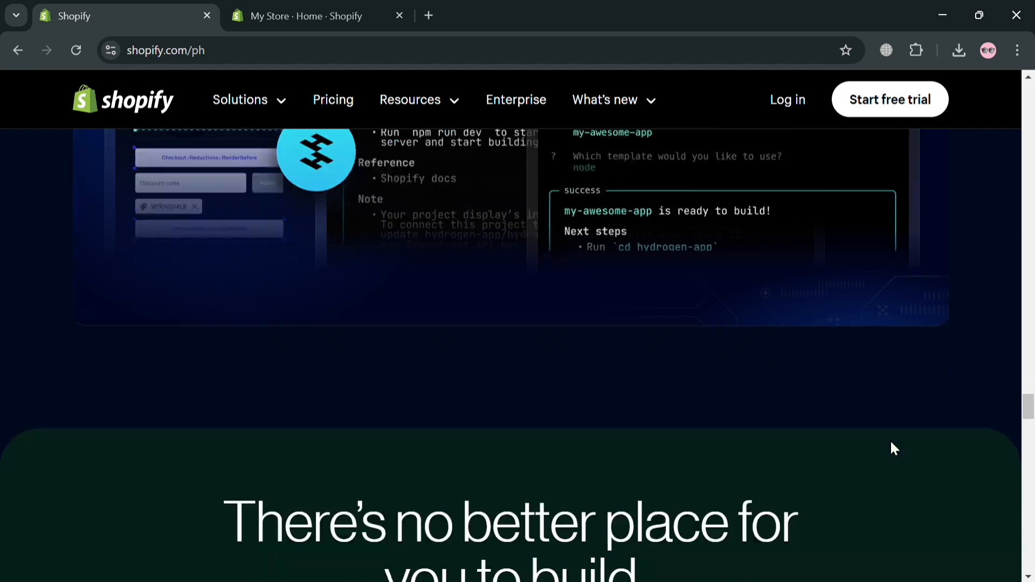
scroll(877, 452, down, 1)
scroll(875, 448, down, 1)
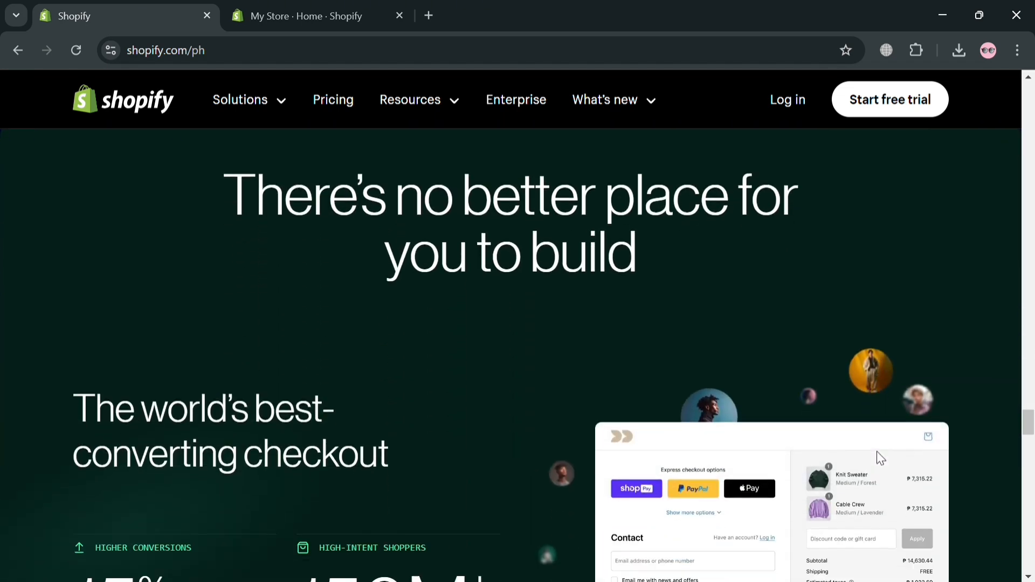
scroll(864, 440, down, 4)
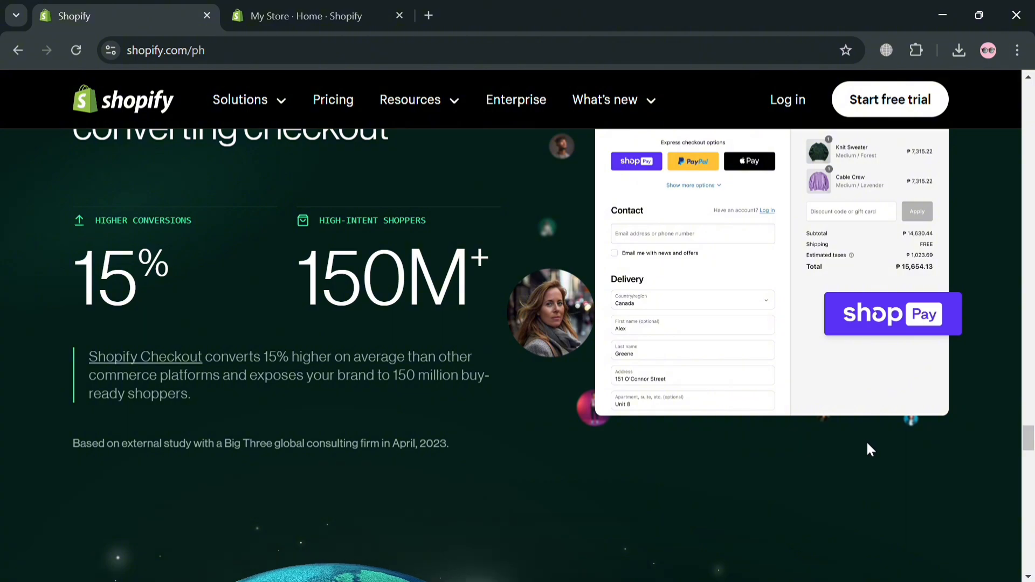
scroll(865, 441, down, 5)
scroll(870, 449, down, 4)
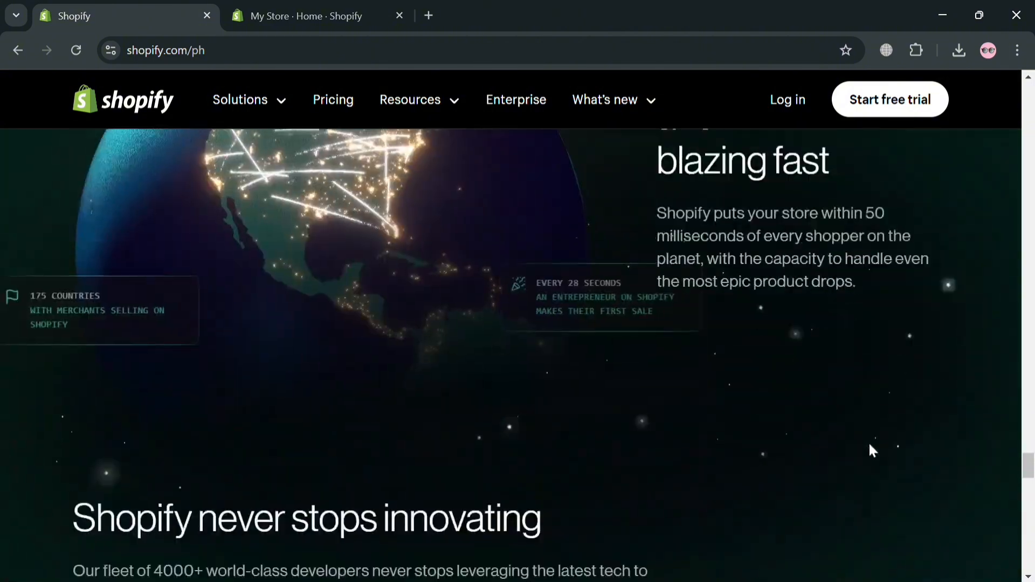
scroll(870, 445, down, 14)
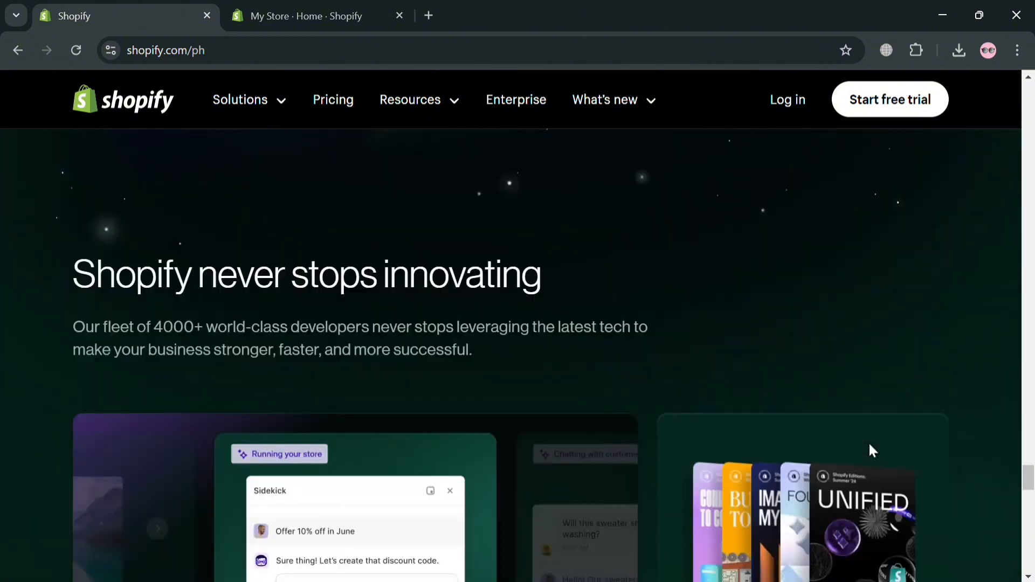
scroll(868, 444, down, 10)
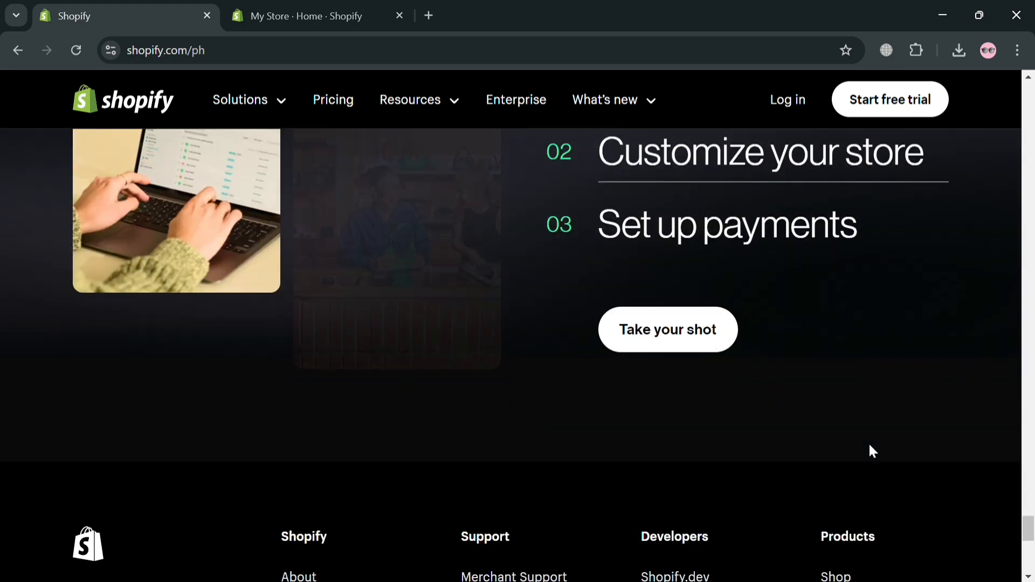
drag(1030, 545, 1032, 104)
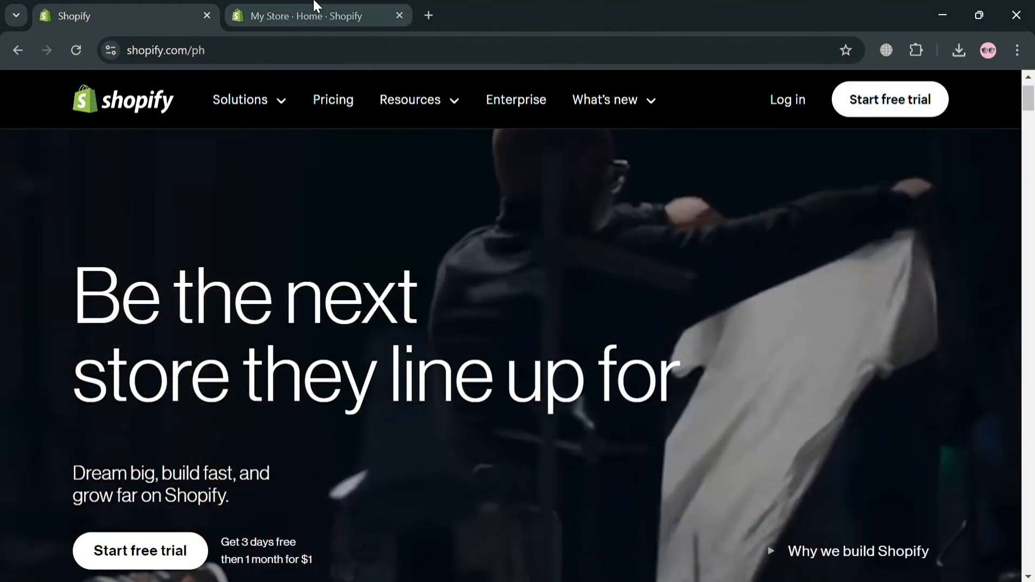
- Switch to the My Store admin and open a blank form for adding a page to the online store
click(315, 6)
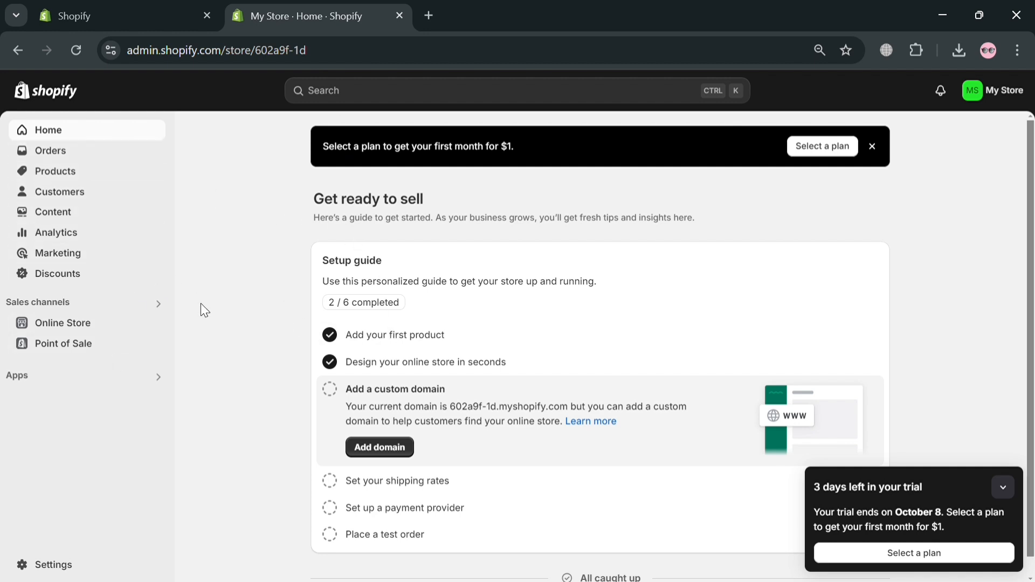
click(124, 322)
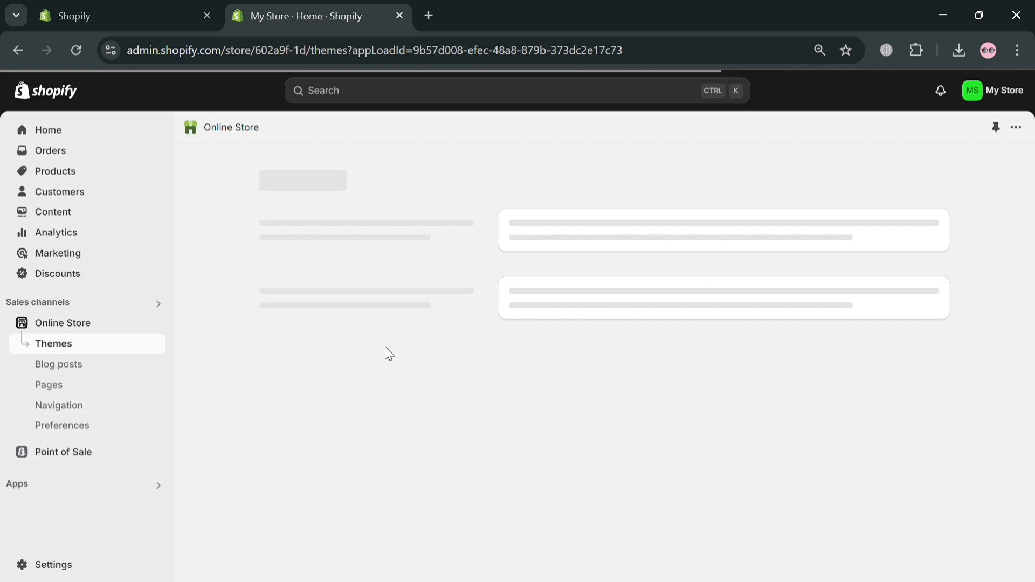
click(111, 384)
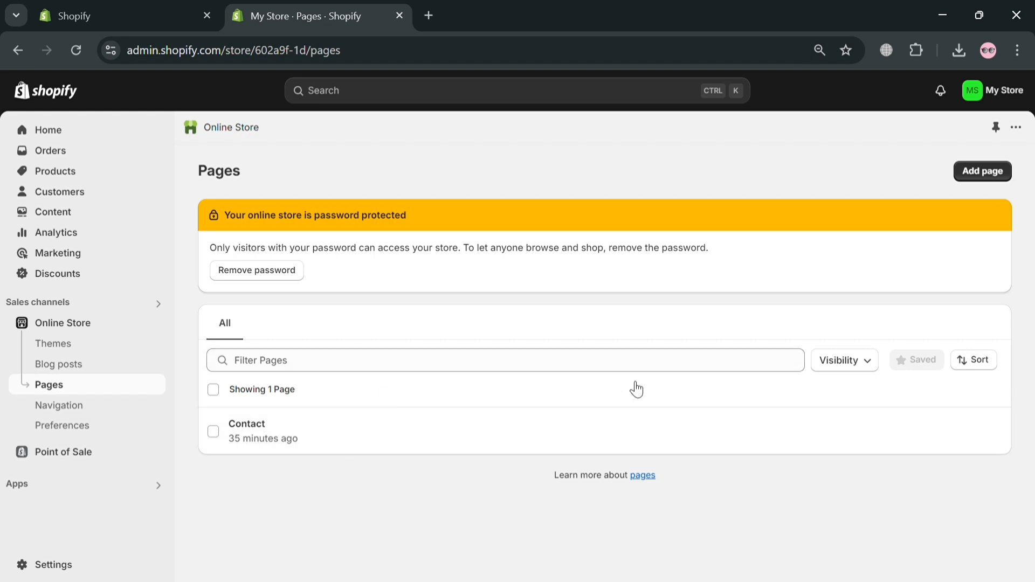
click(286, 276)
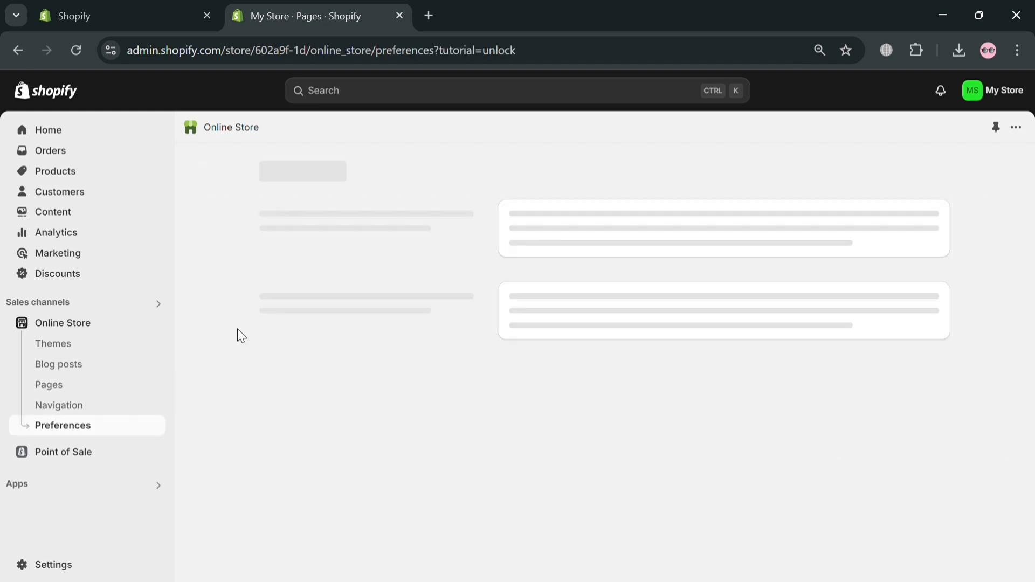
click(110, 388)
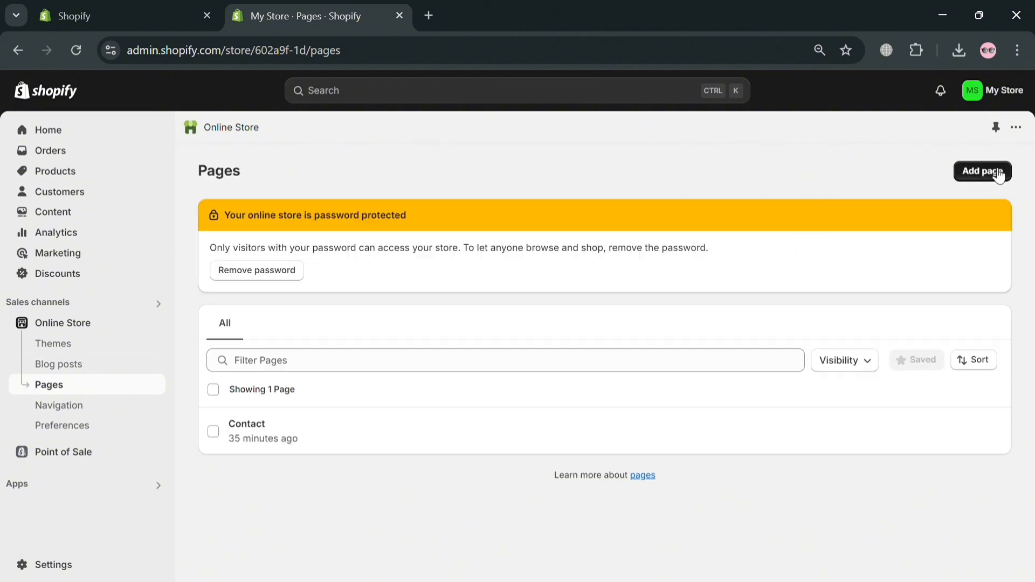
click(993, 172)
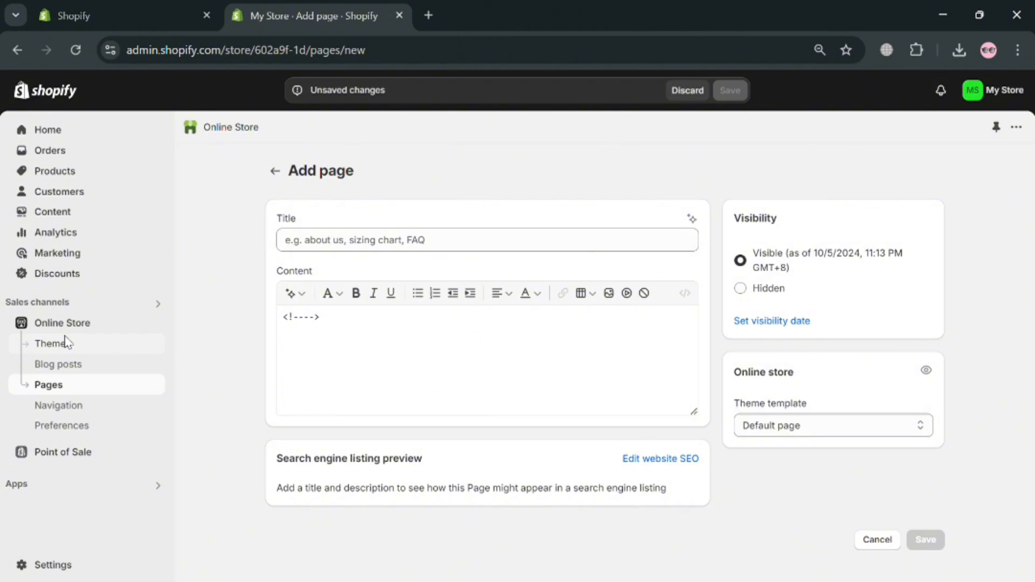
- Open the current Dawn theme in the theme editor and bring up its list of page templates
click(77, 324)
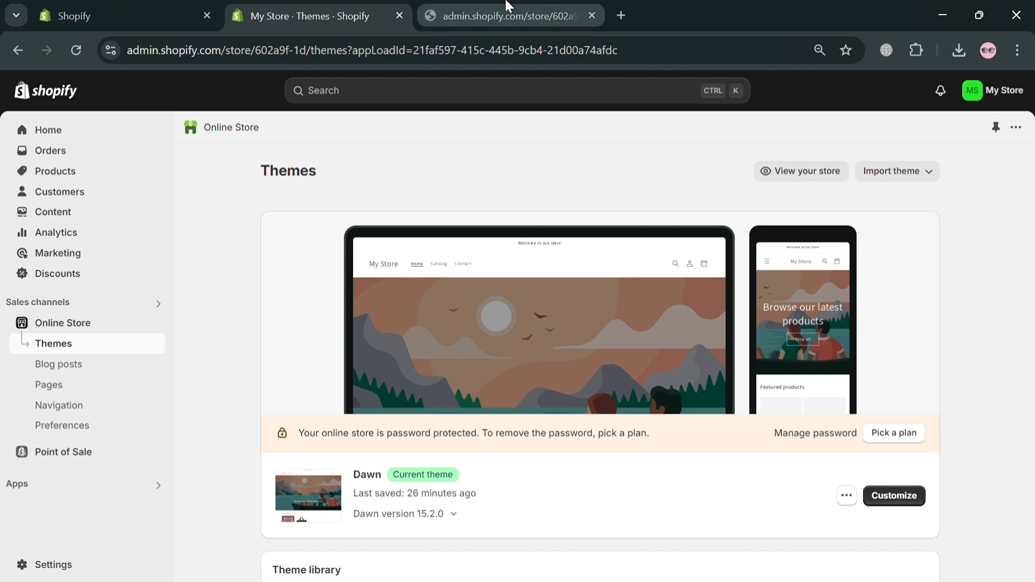
click(507, 6)
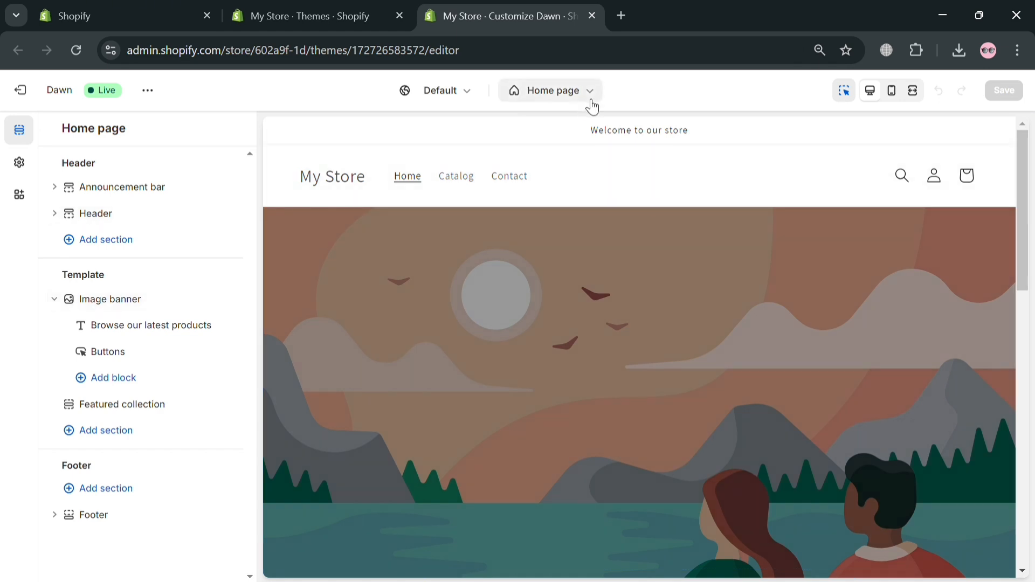
click(591, 101)
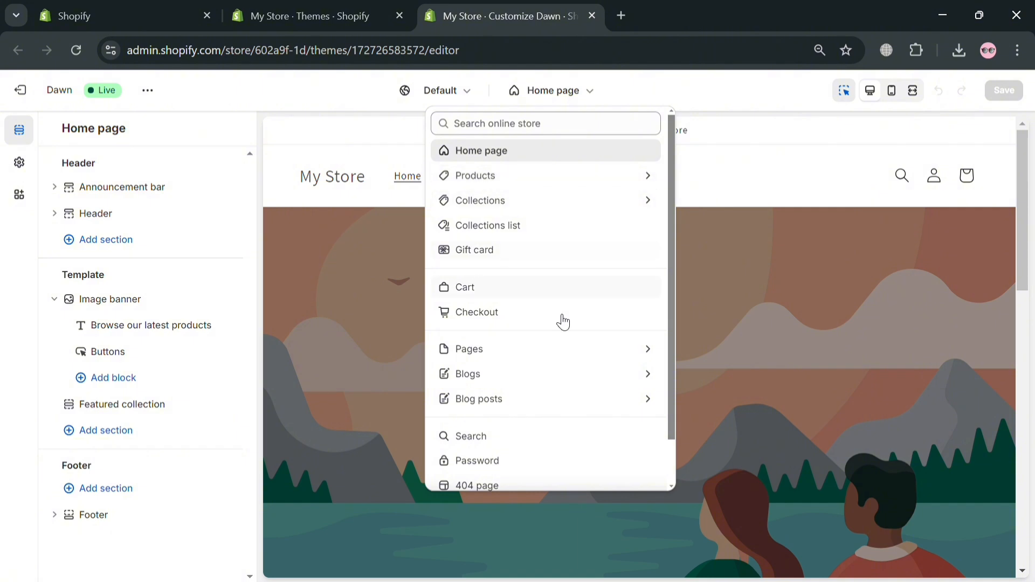
scroll(555, 356, down, 1)
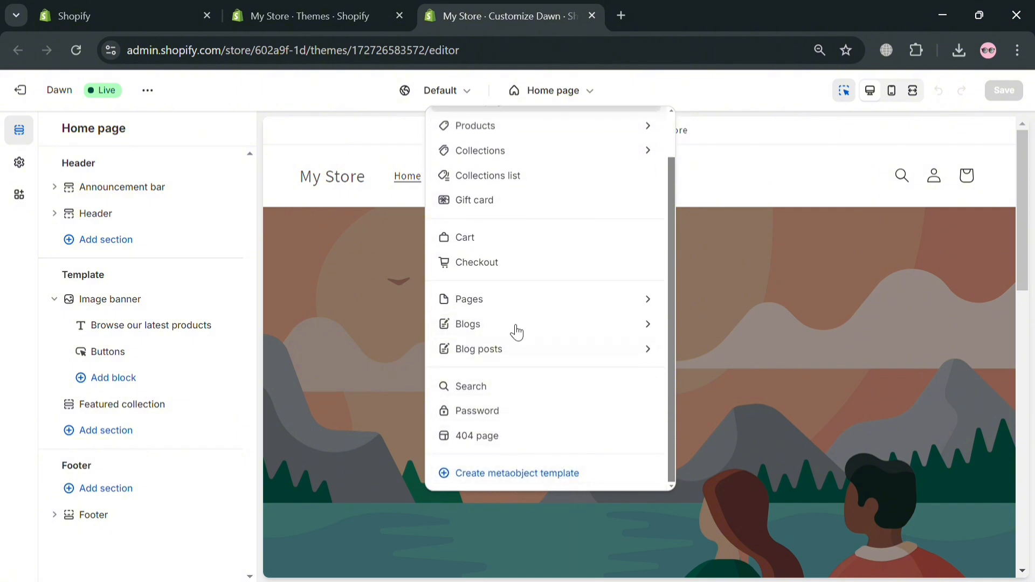
click(520, 306)
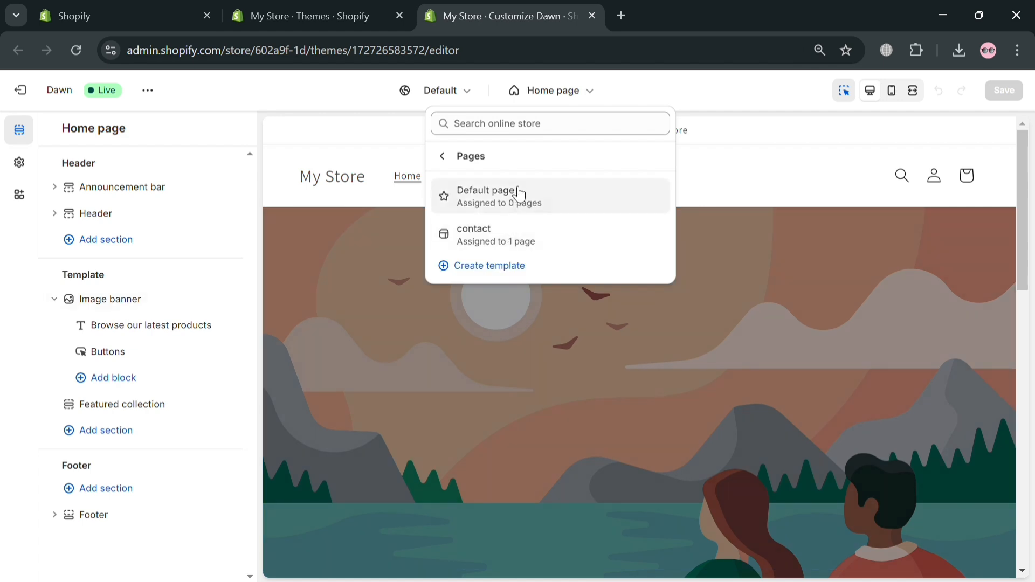
- Create a page template named "Collection" based on Default page
click(497, 276)
click(466, 327)
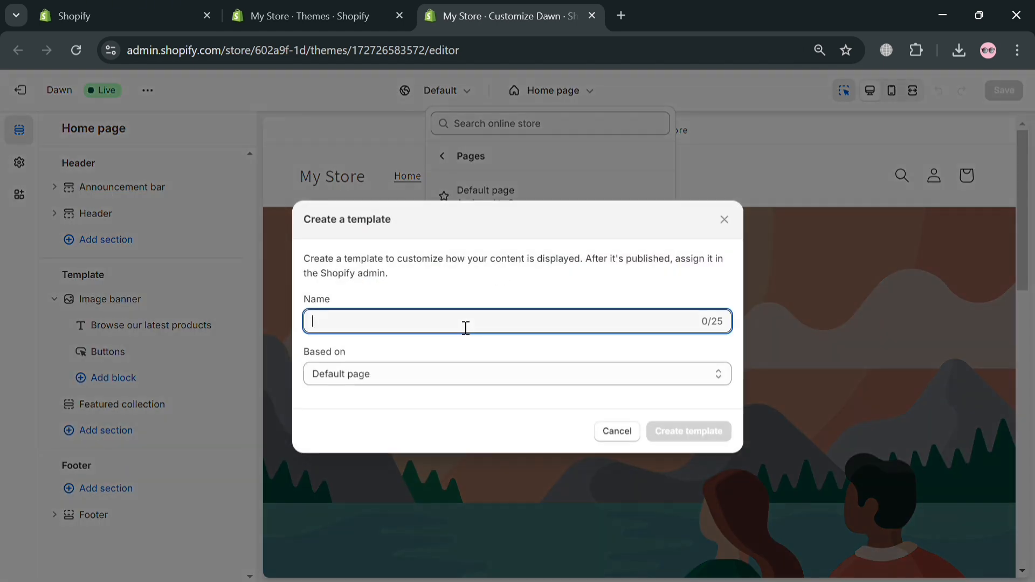
text(c)
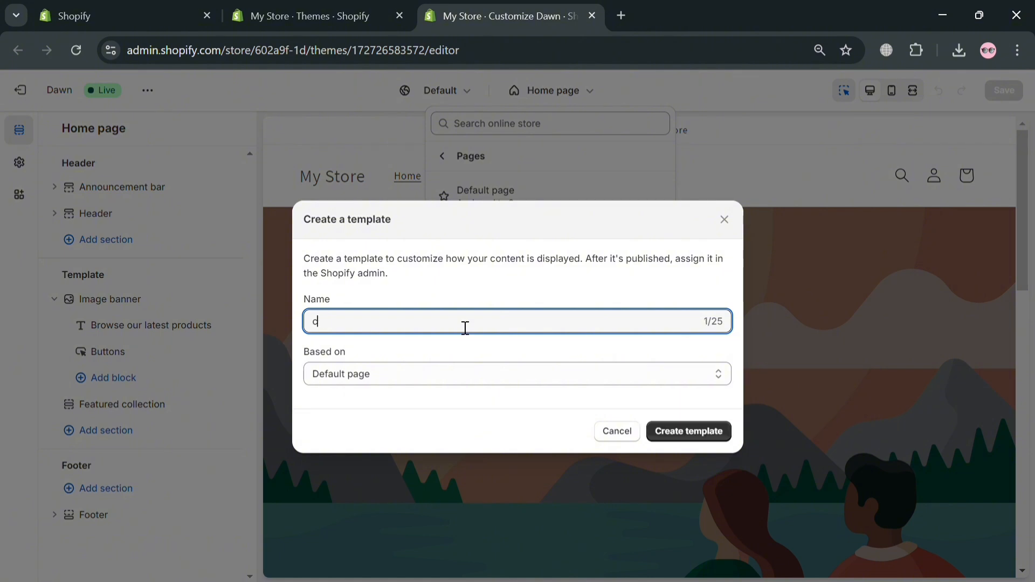
key(BackSpace)
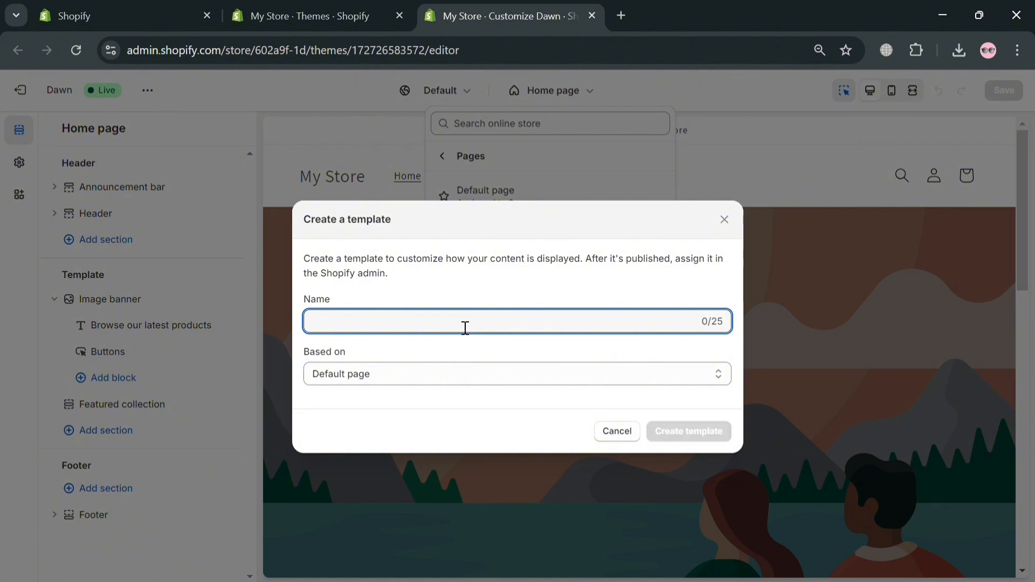
text(Collection)
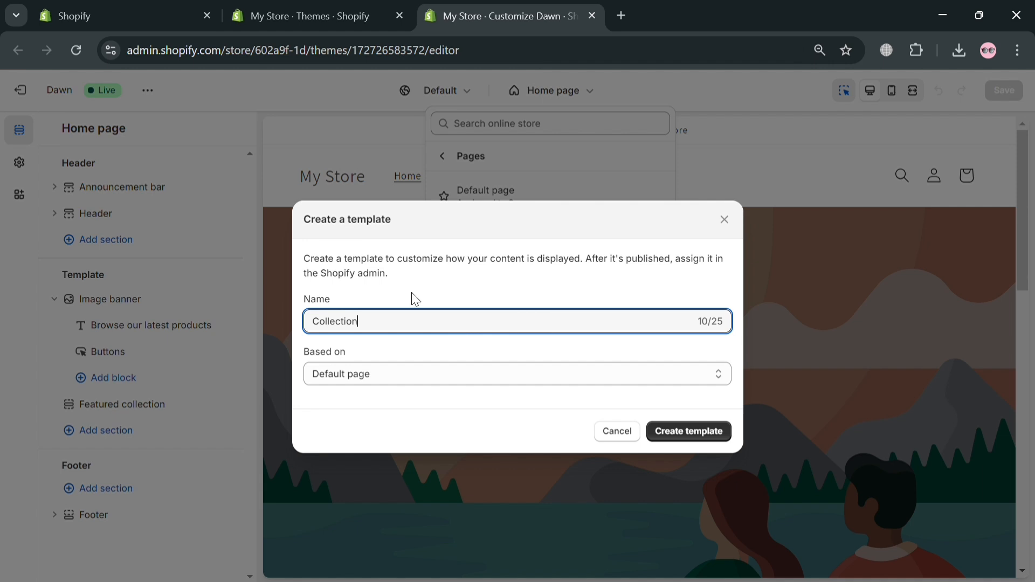
click(426, 373)
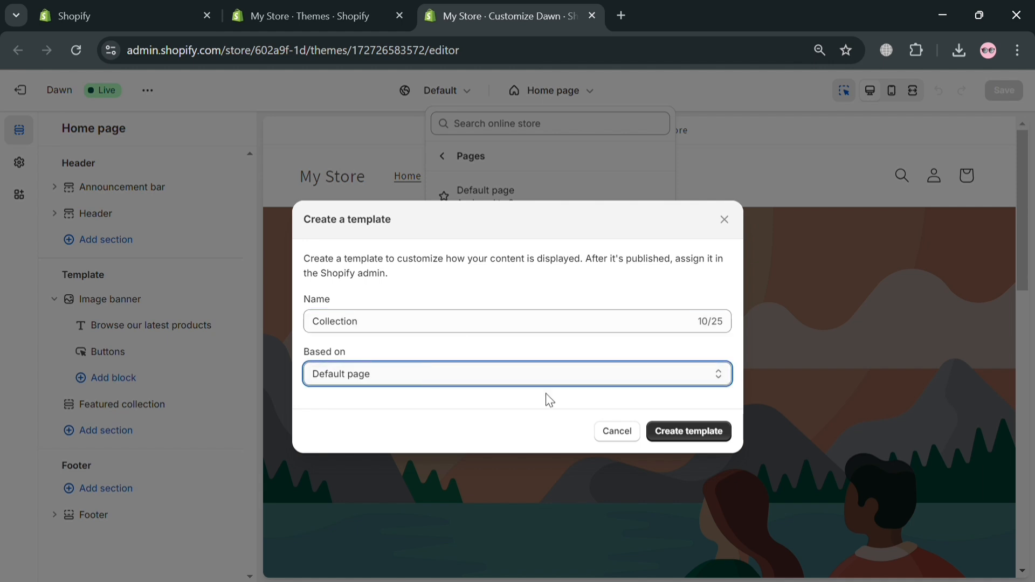
click(716, 434)
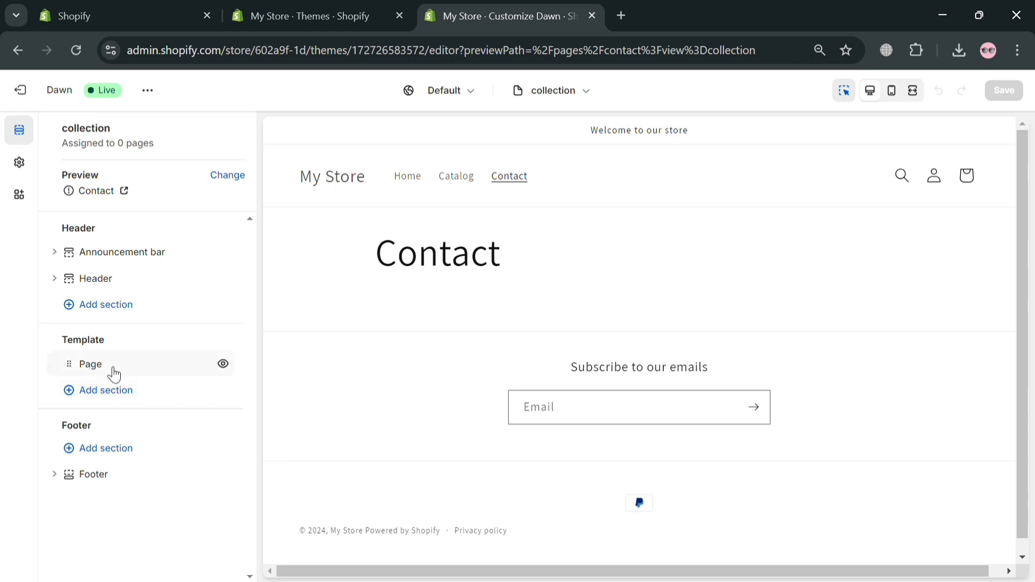
- Hide the Page section in the collection template and add a Featured product section to the template
click(224, 365)
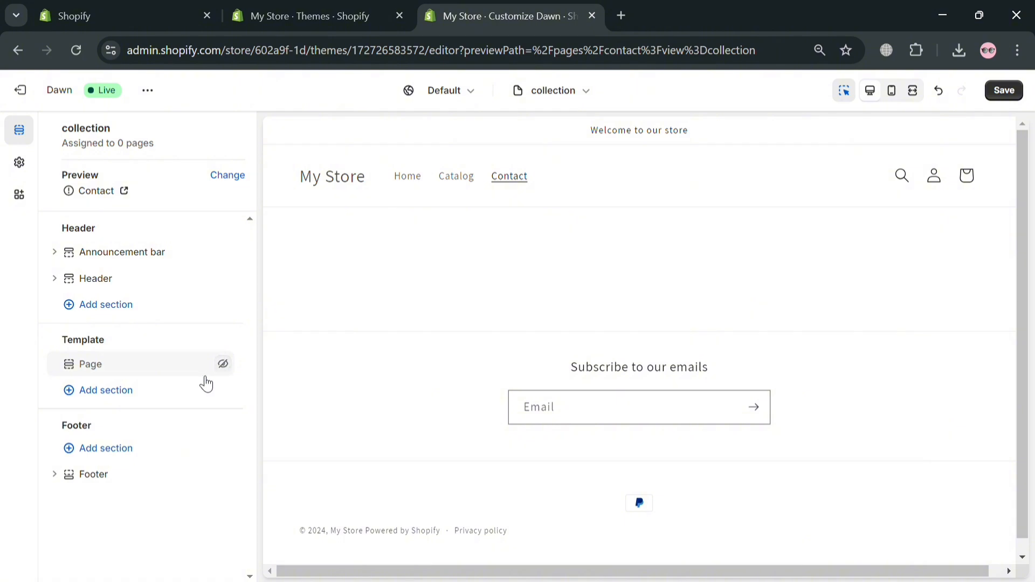
click(111, 392)
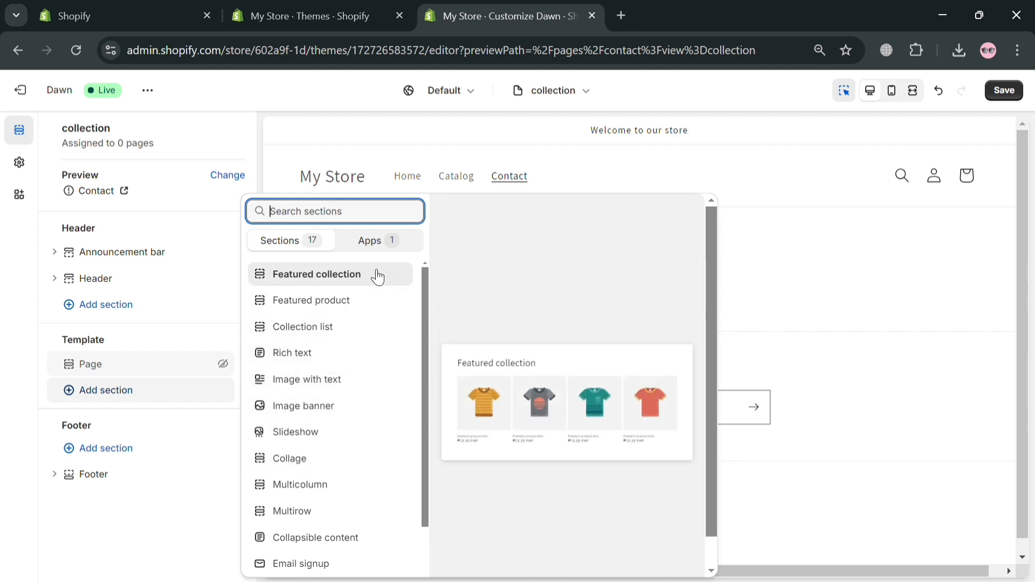
click(384, 309)
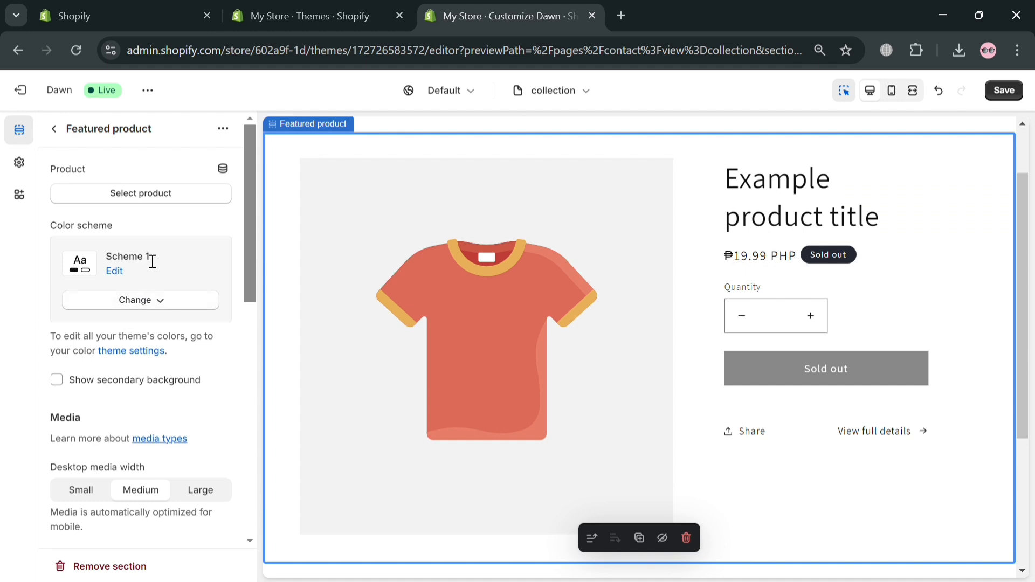
- Assign the Mens Bag product to the Featured product section of the collection template
click(160, 195)
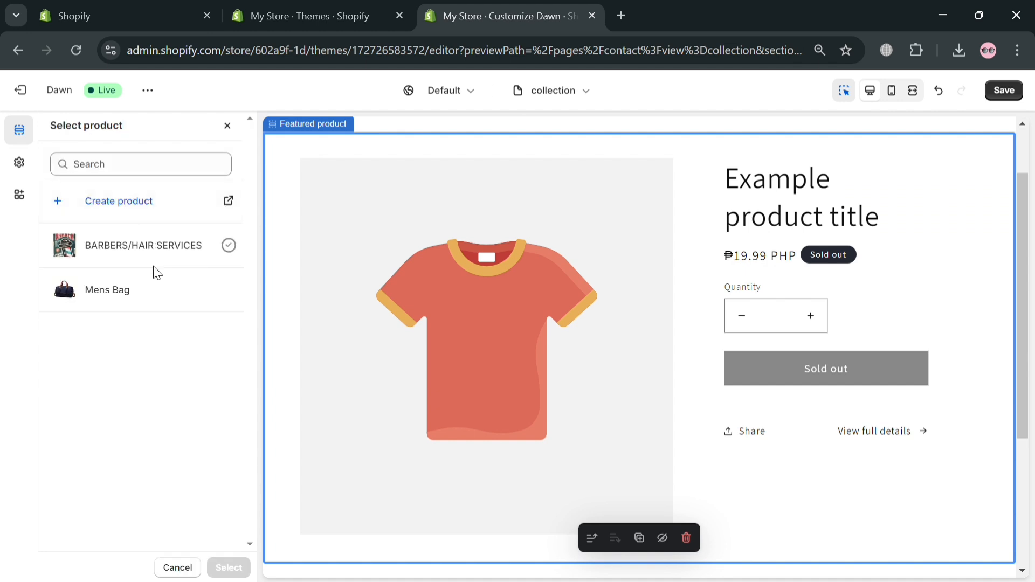
click(153, 310)
click(227, 567)
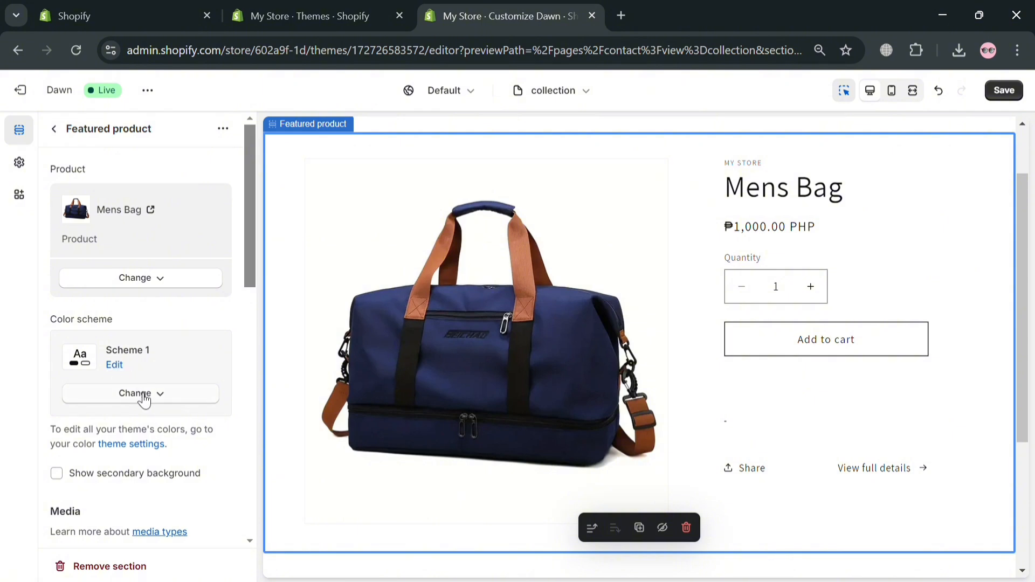
- Try Scheme 3 on the Mens Bag section, settle on color scheme Scheme 2, and return to the template's section list
click(144, 395)
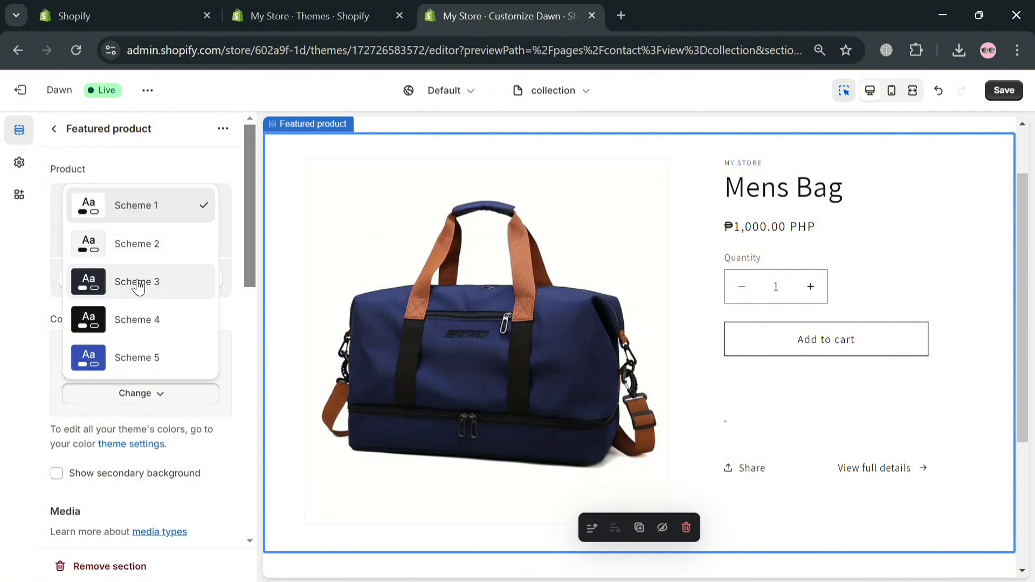
click(138, 285)
click(163, 398)
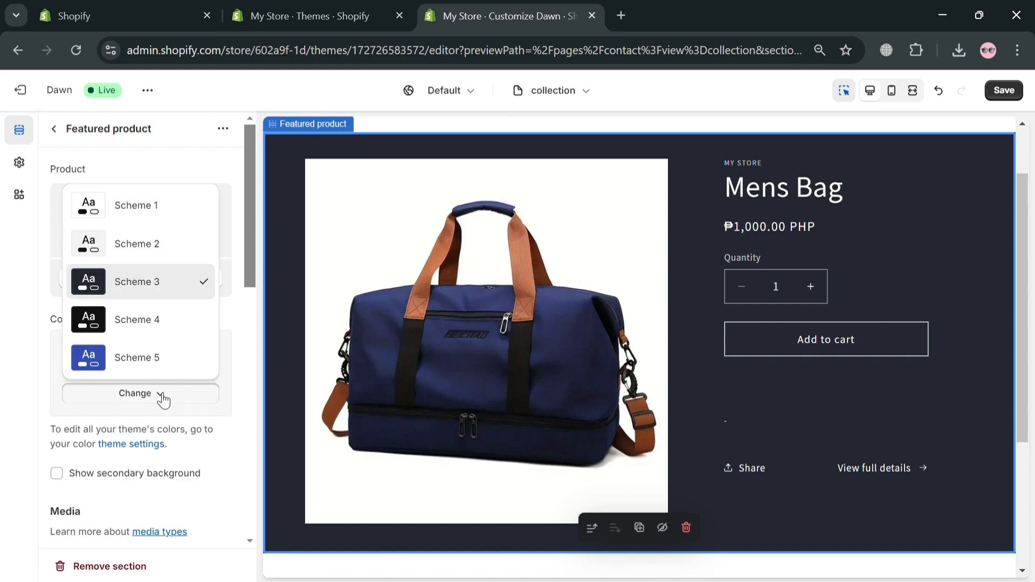
click(153, 245)
scroll(102, 458, down, 5)
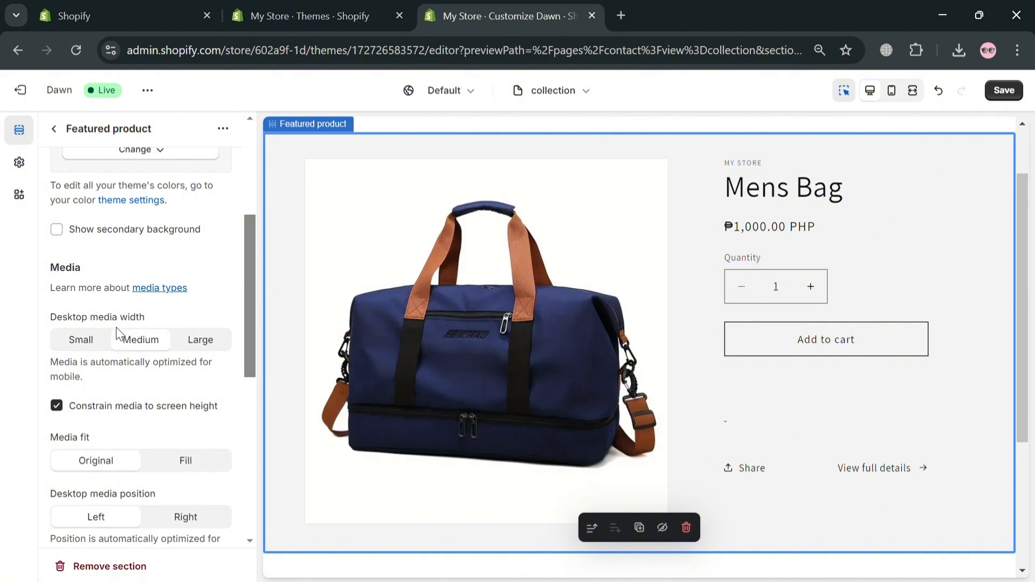
scroll(104, 353, down, 8)
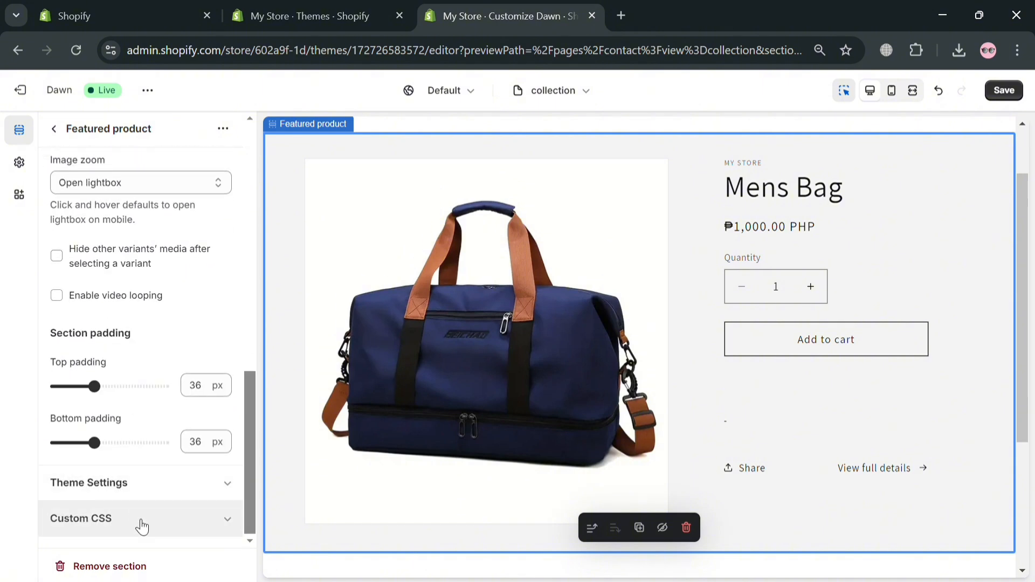
click(67, 133)
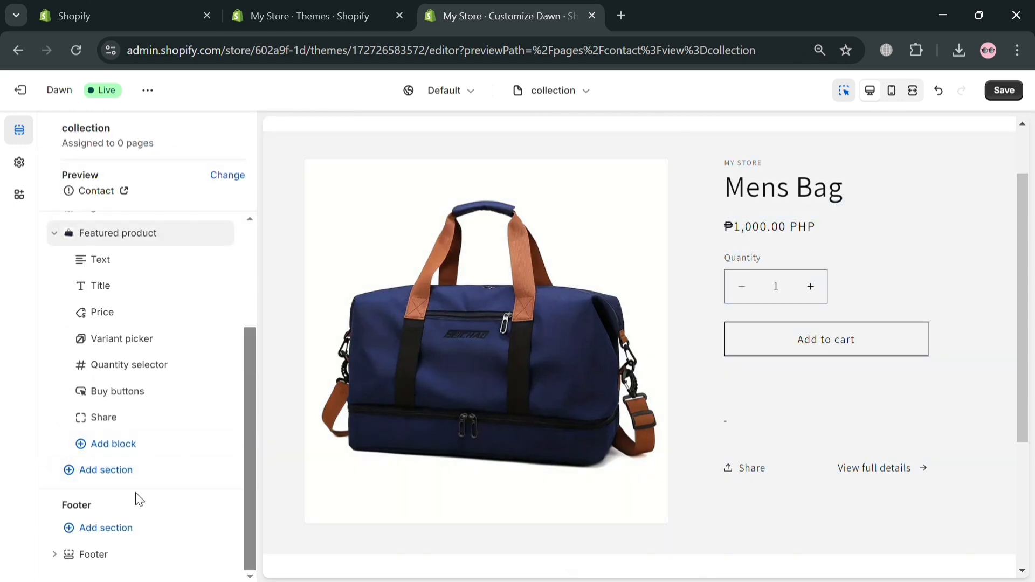
scroll(130, 485, up, 2)
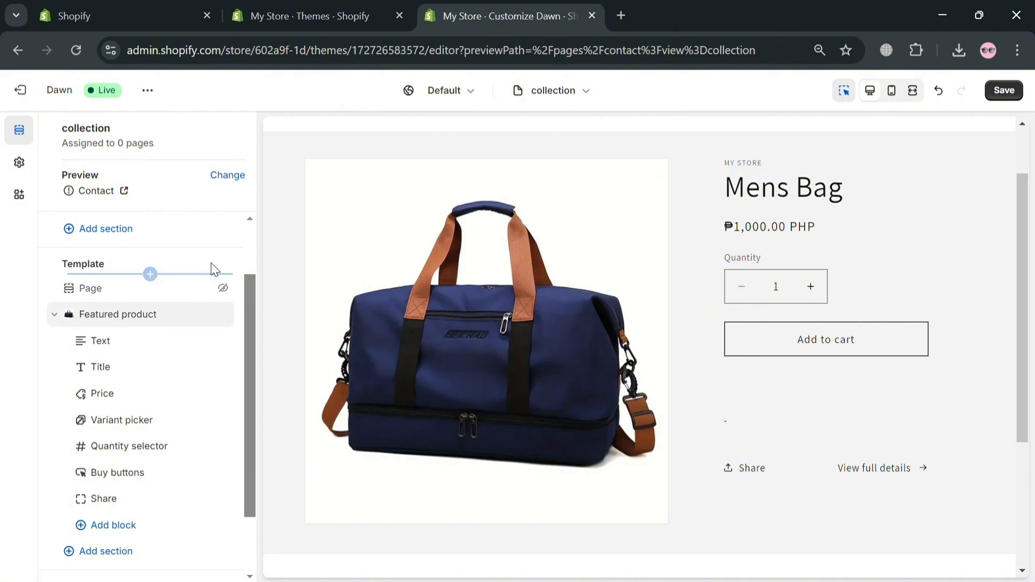
click(203, 290)
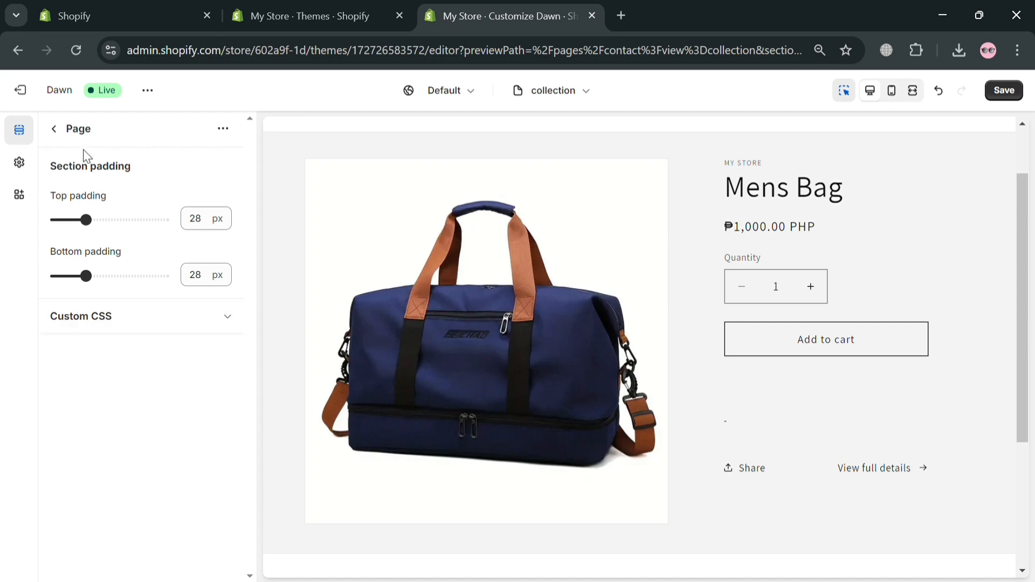
click(54, 129)
- Create another page template named "SERVICES" based on Default page
click(585, 91)
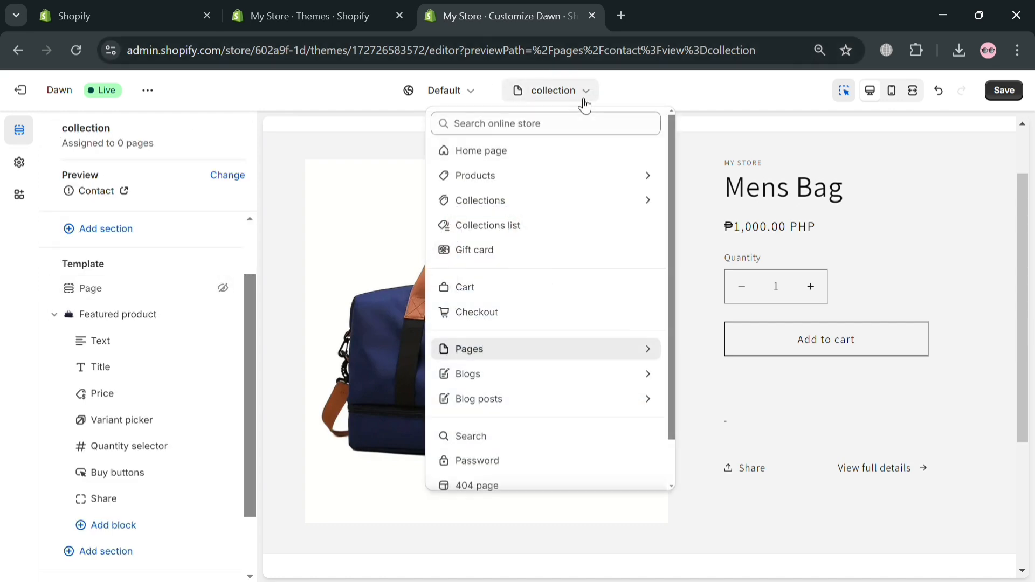
click(572, 351)
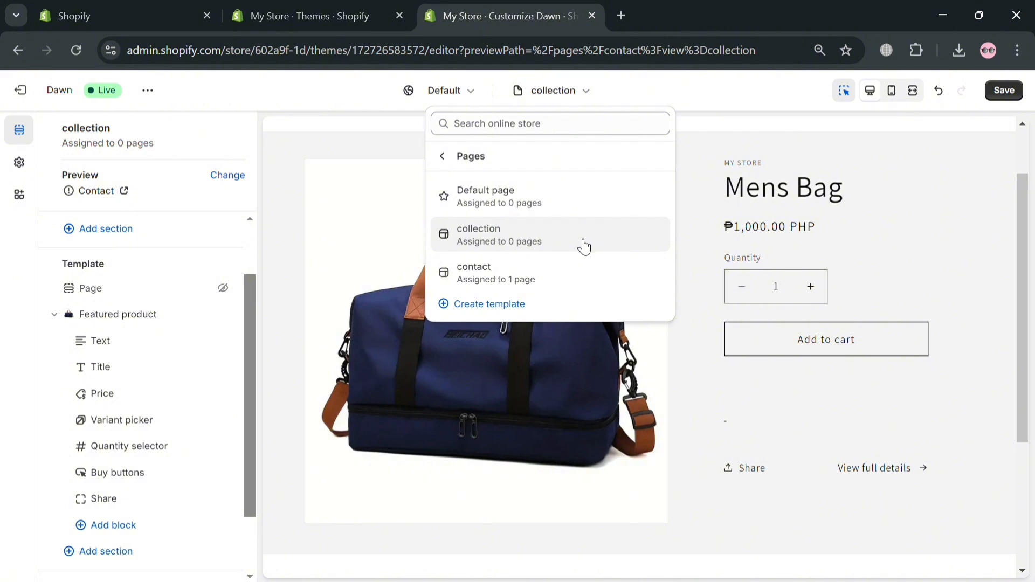
click(516, 304)
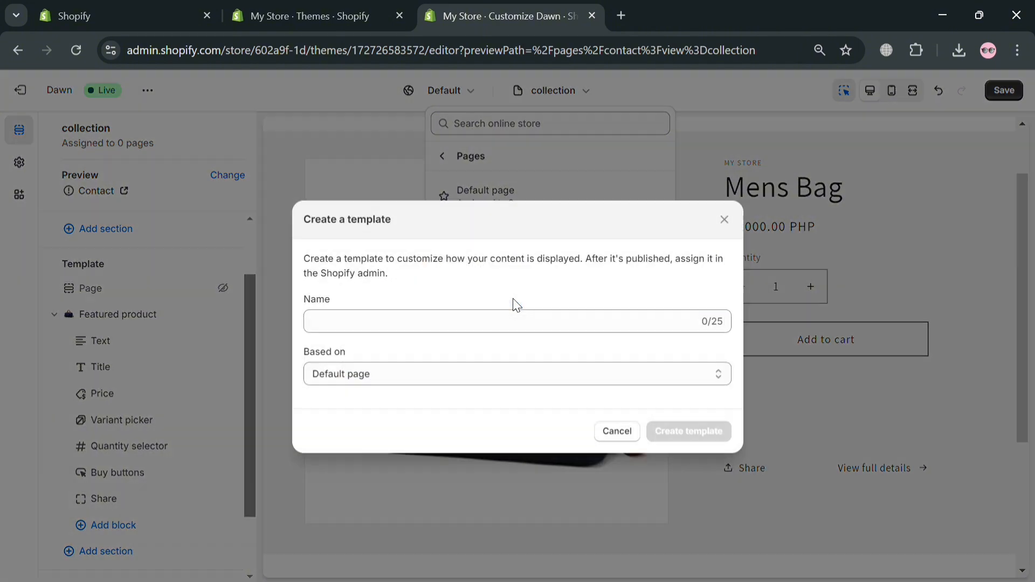
click(500, 332)
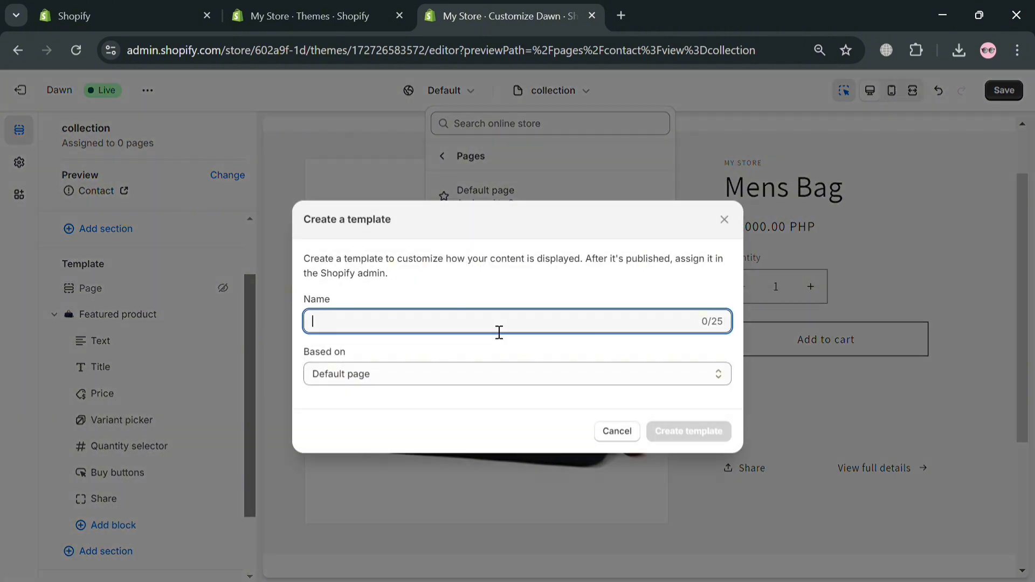
text(SERV)
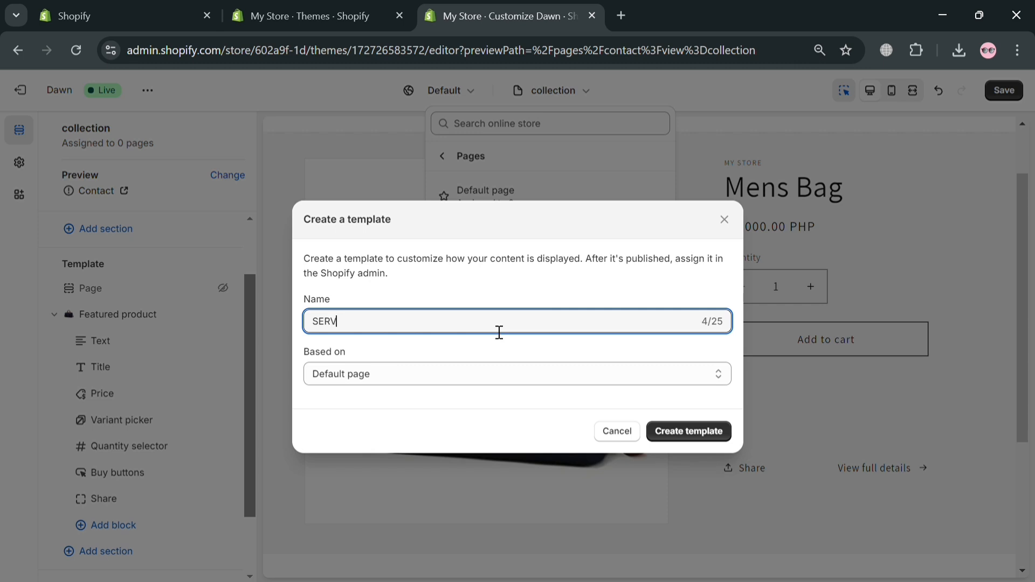
text(ICES)
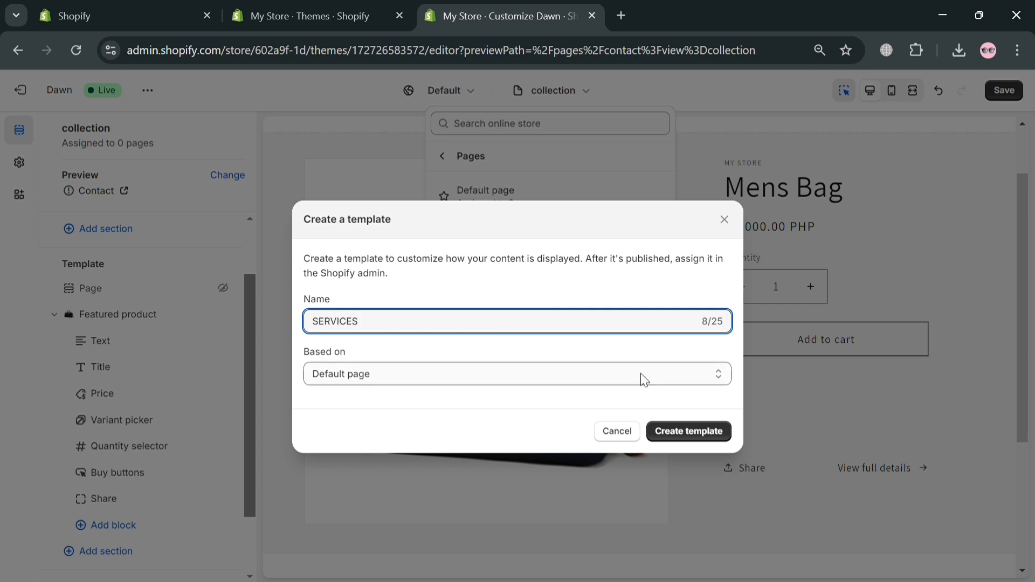
click(708, 445)
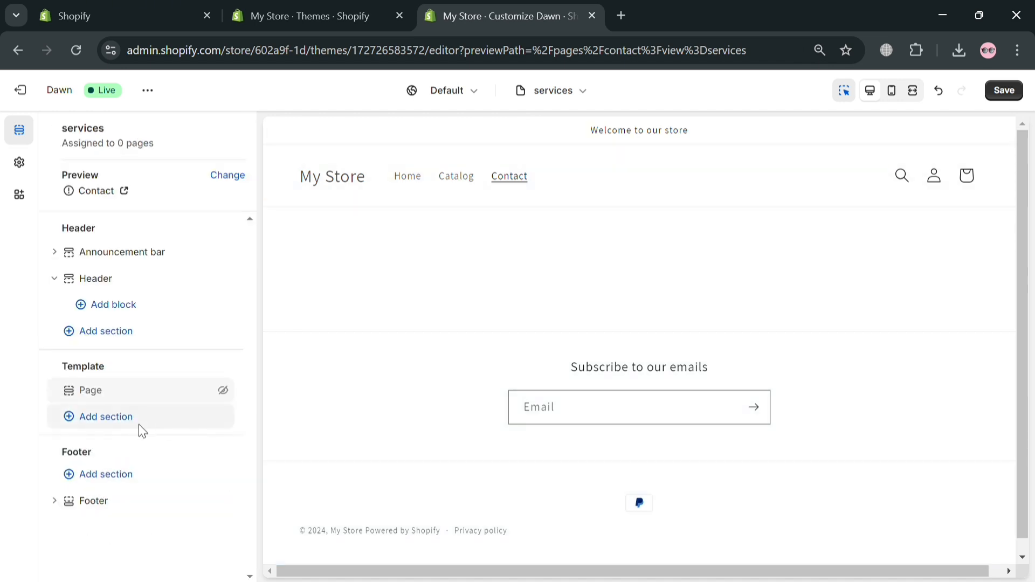
- Add a Featured product section to the services template and assign the BARBERS/HAIR SERVICES product to it
click(139, 419)
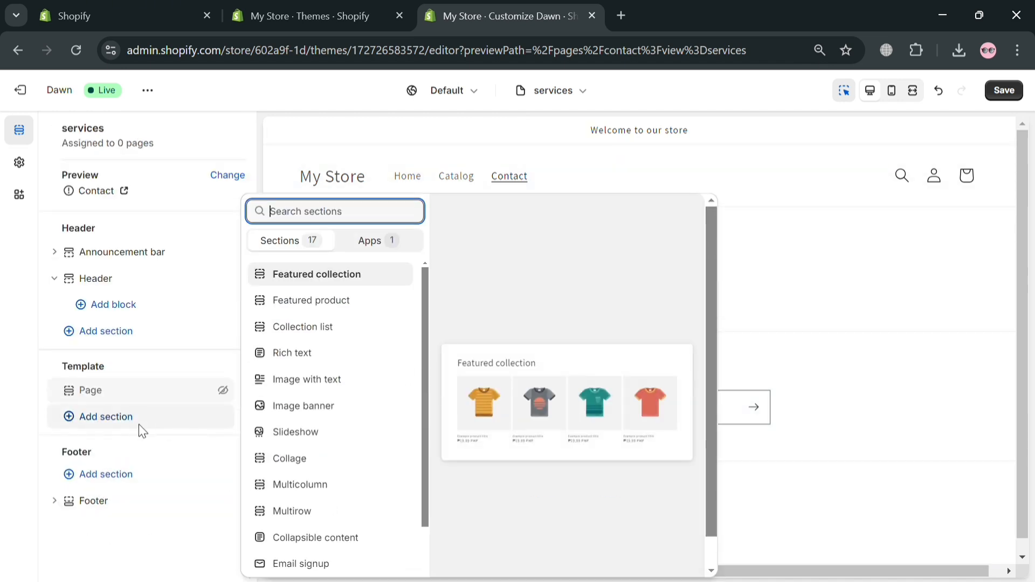
click(372, 307)
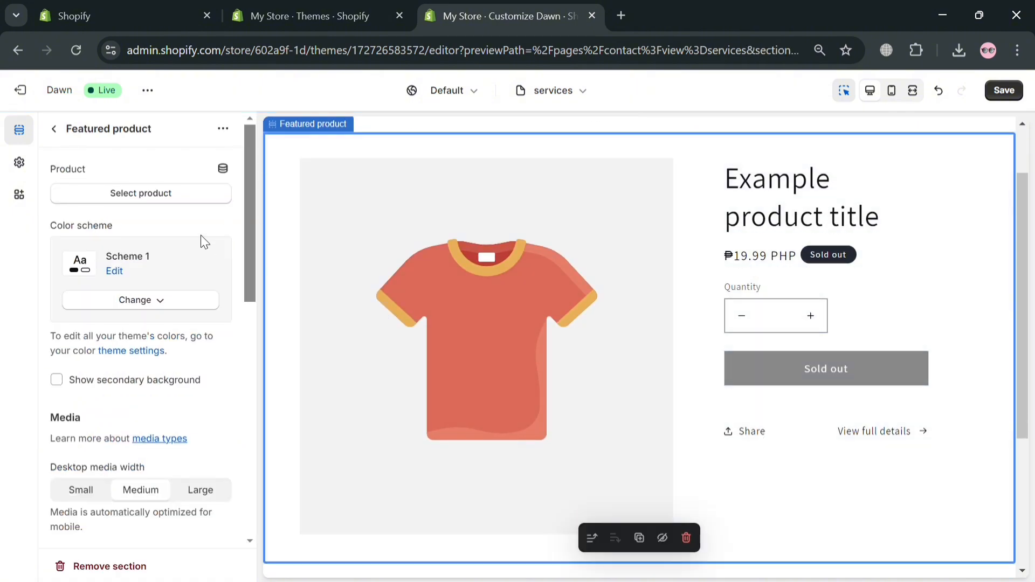
click(164, 197)
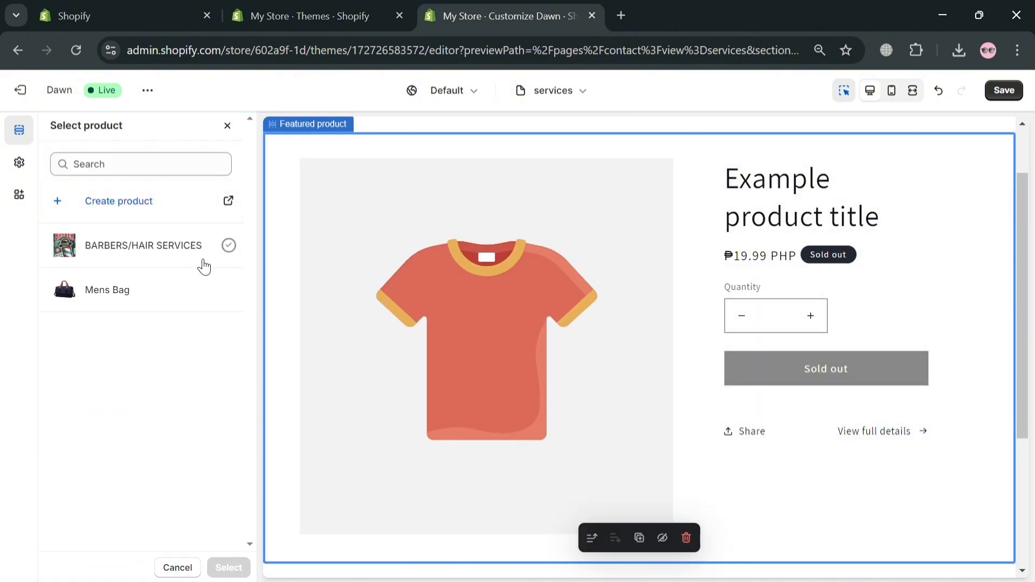
click(231, 251)
click(228, 567)
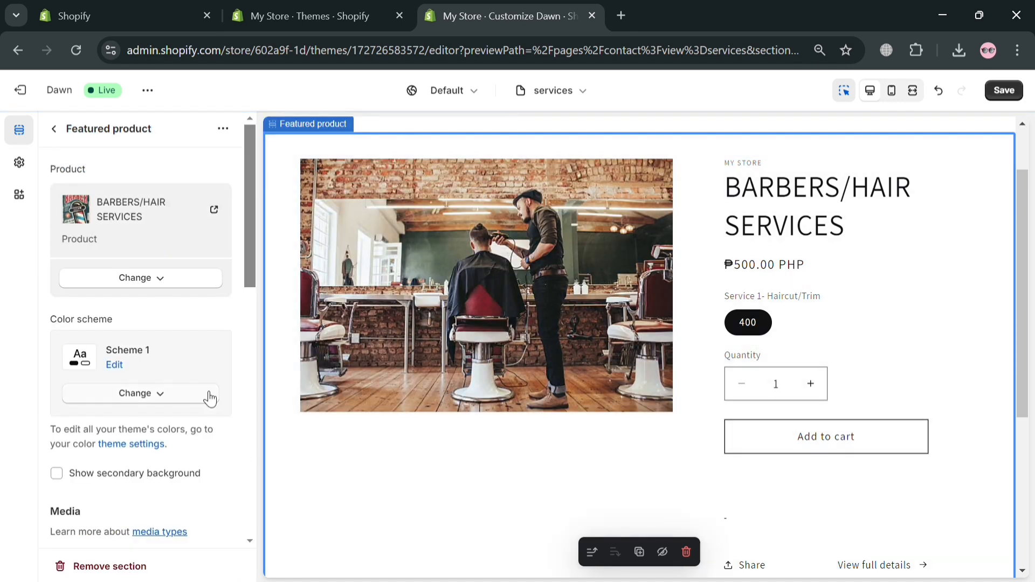
- Set the color scheme of the BARBERS/HAIR SERVICES section to Scheme 5 and return to the template's section list
click(186, 407)
click(152, 356)
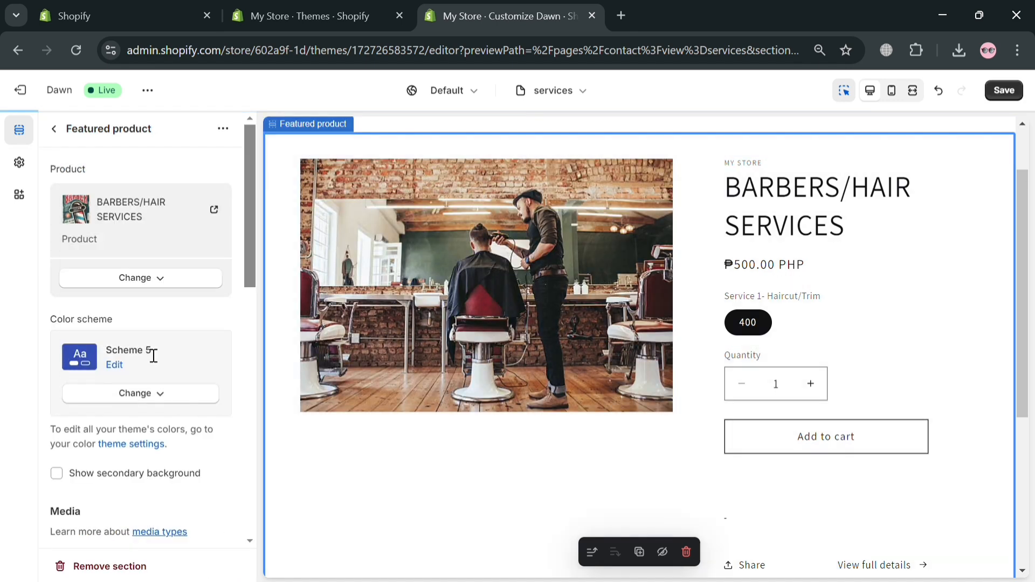
scroll(153, 435, down, 8)
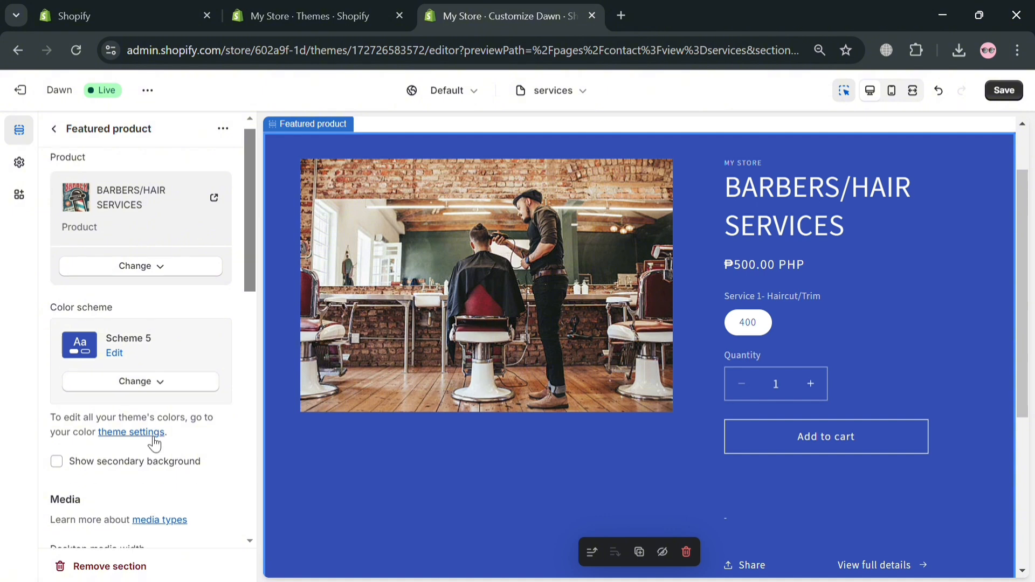
scroll(153, 504, down, 3)
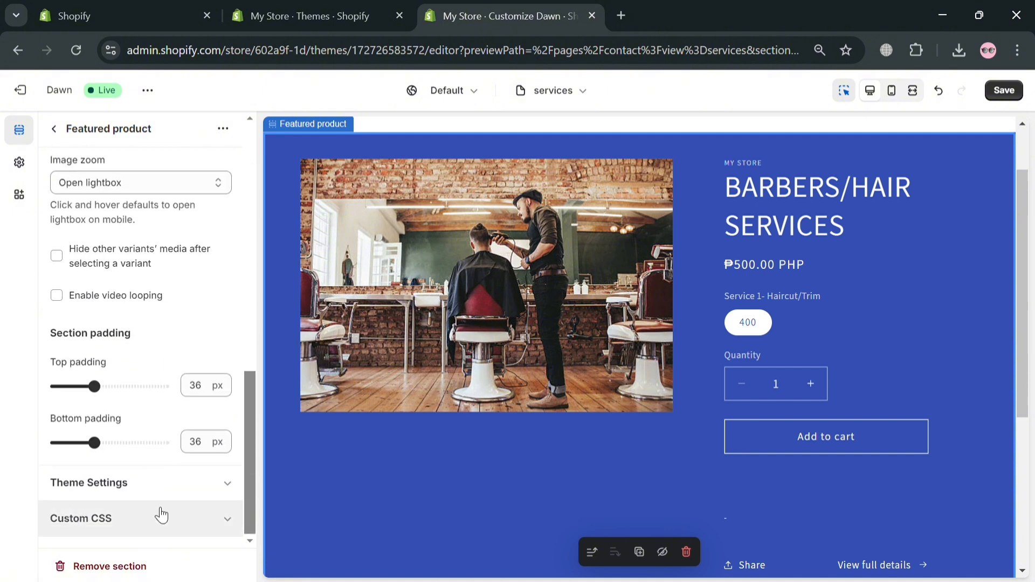
scroll(191, 515, up, 6)
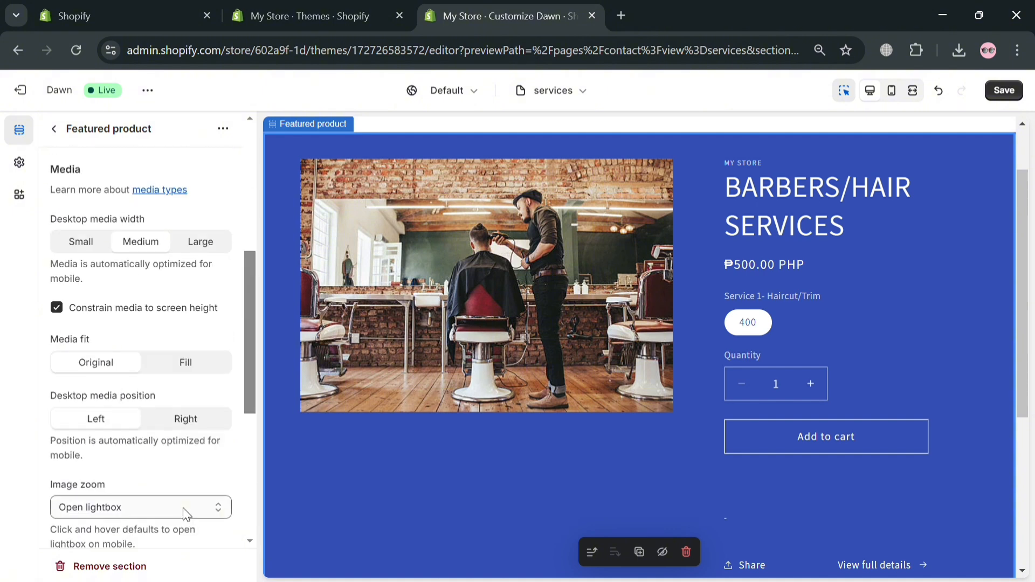
click(54, 129)
- Save the theme changes and review the services template preview from its header
drag(166, 377, 153, 273)
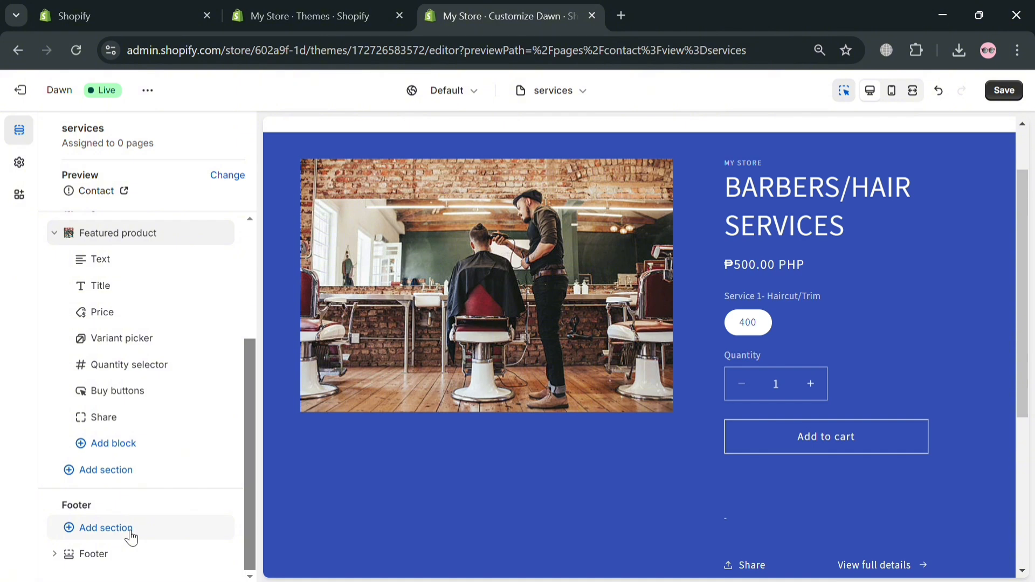
scroll(212, 469, up, 4)
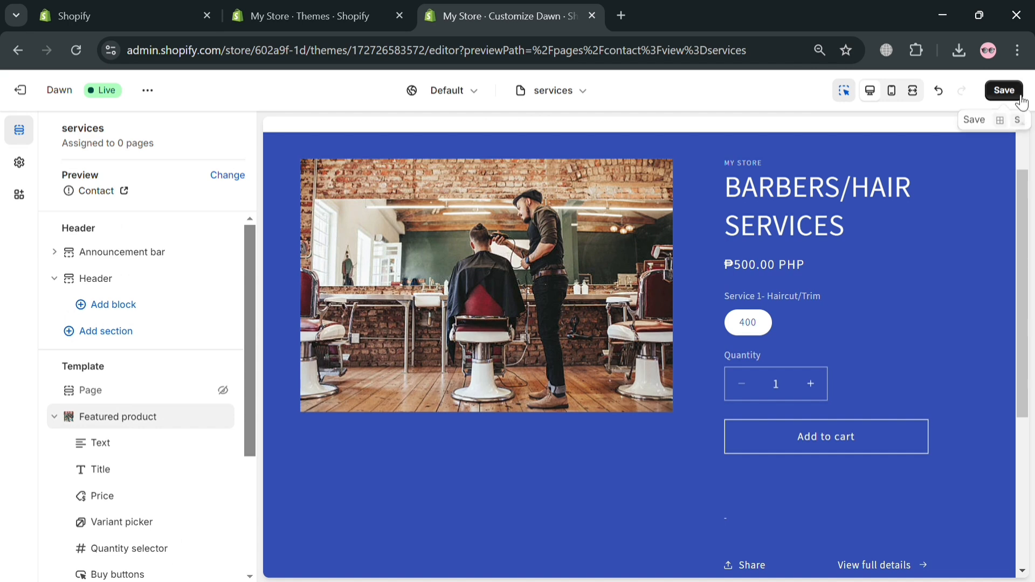
click(1003, 92)
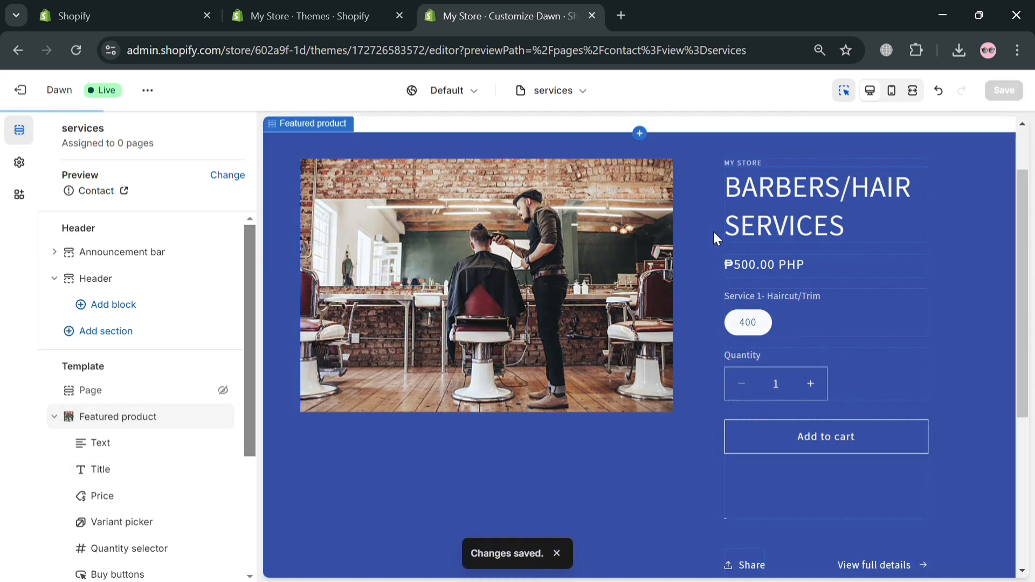
scroll(472, 337, up, 3)
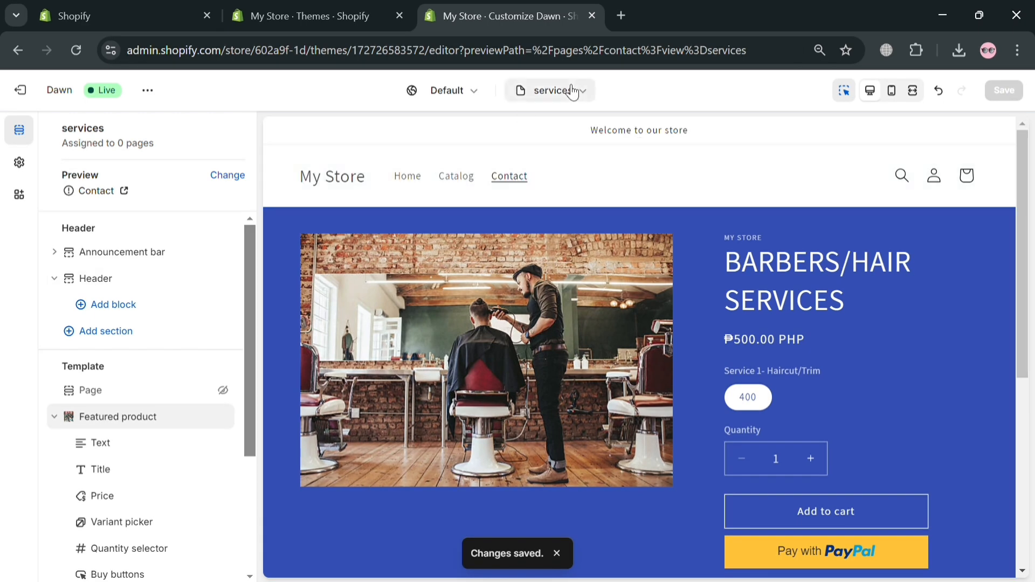
- Switch to the My Store admin and start a new page for the online store
click(347, 17)
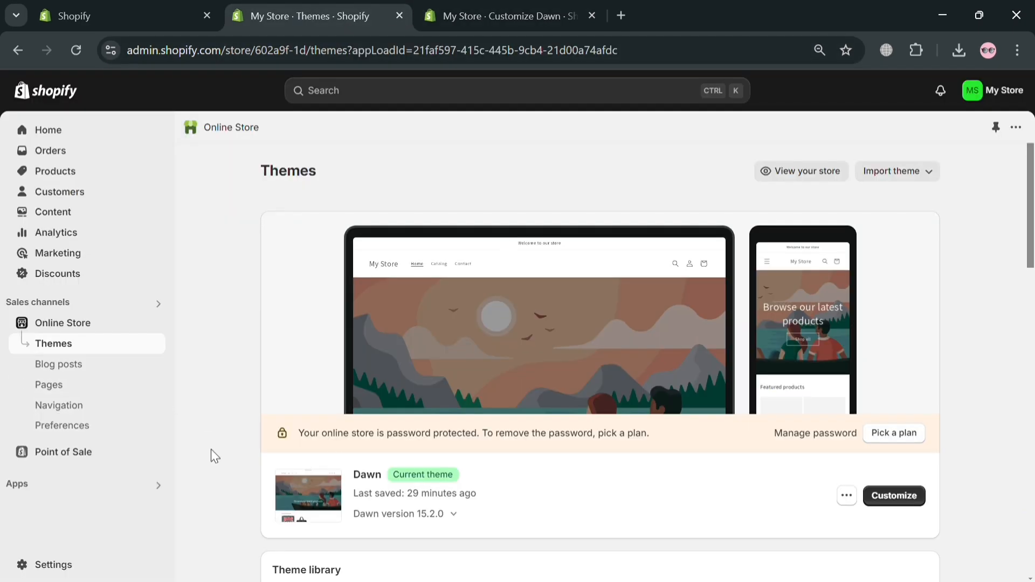
click(54, 390)
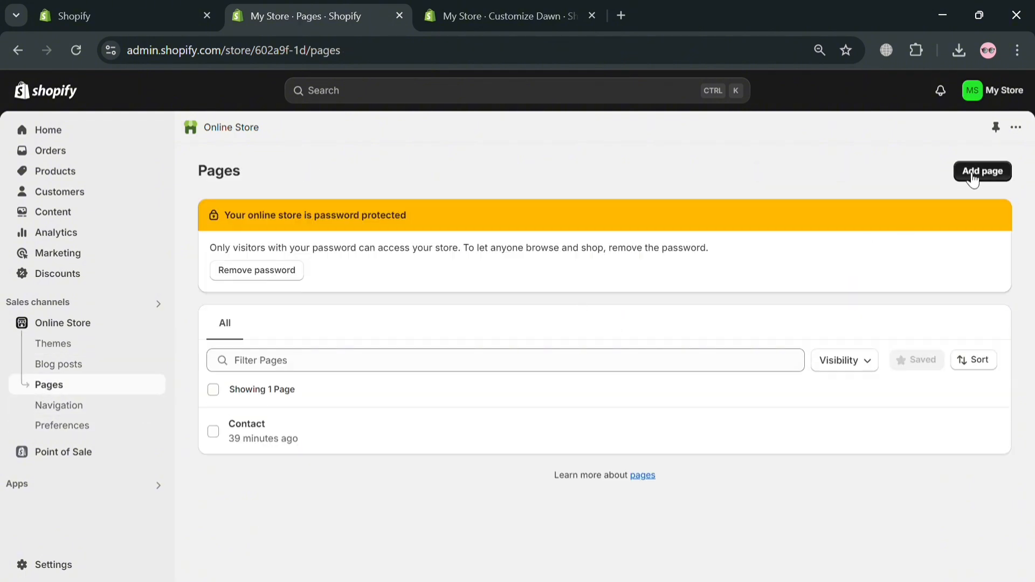
click(973, 180)
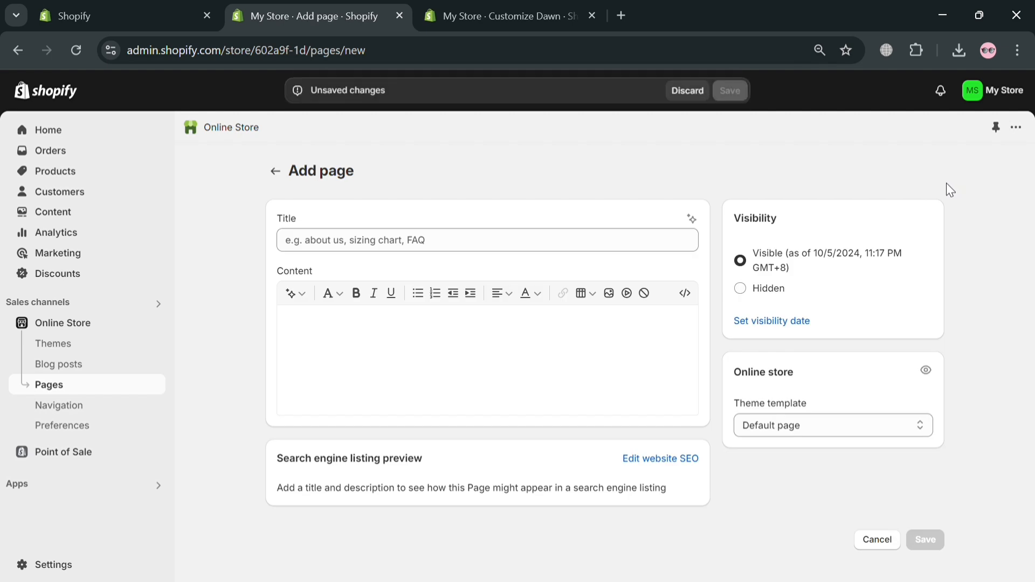
- Title the new page COLLECTION and enter "A product that is offer in our store" as its content
click(529, 249)
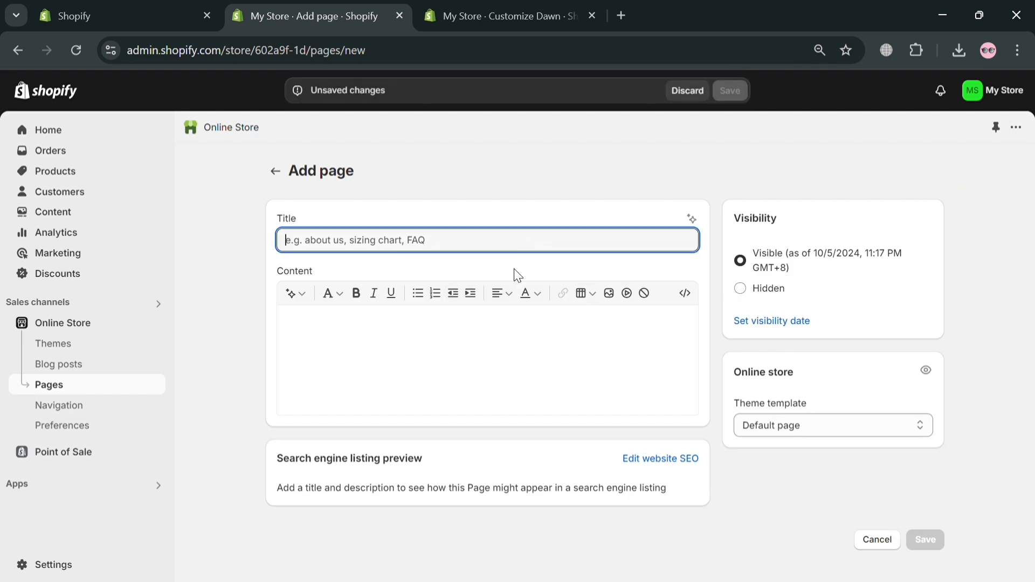
text(COLLECTION)
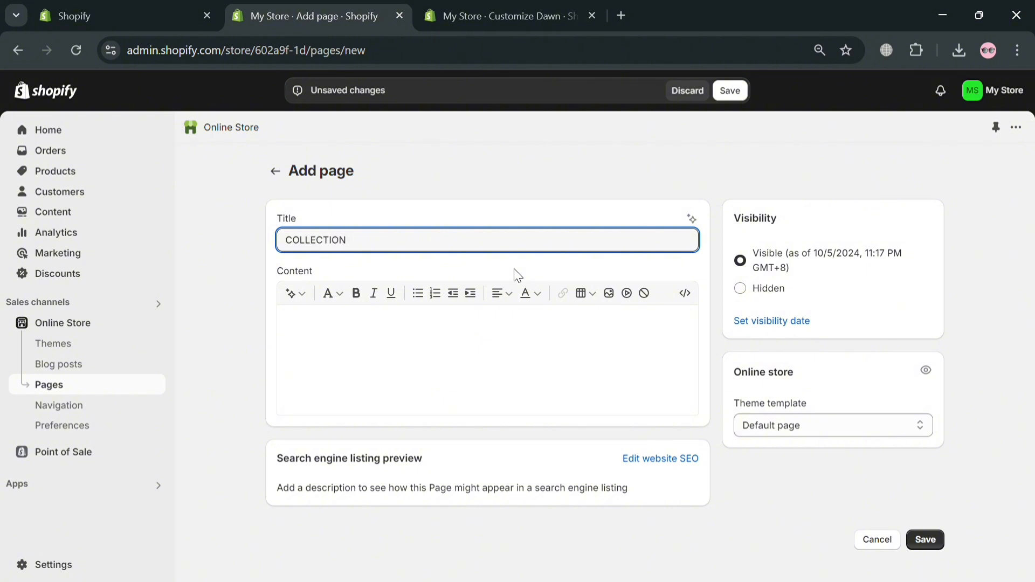
click(482, 381)
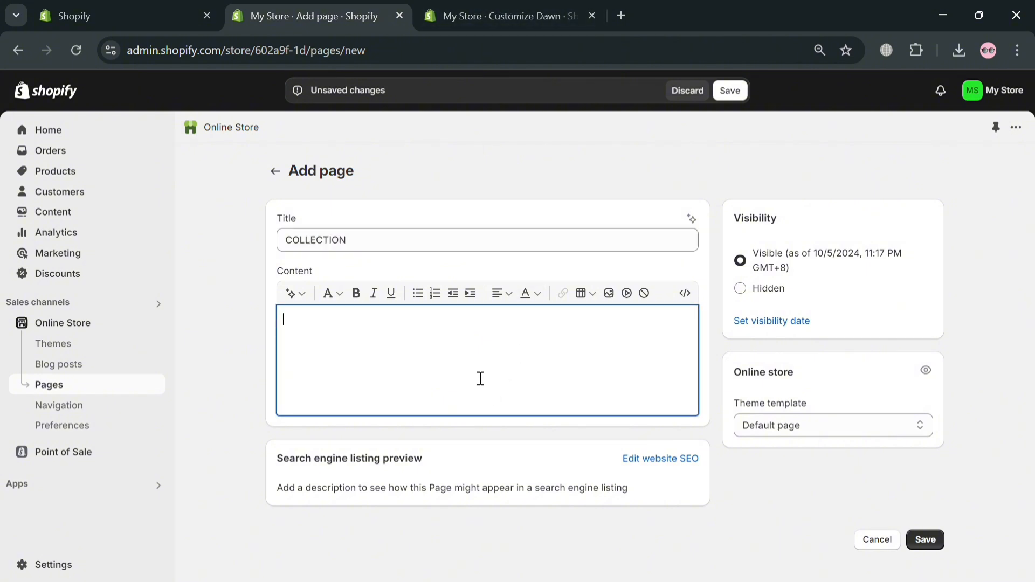
text(Sho)
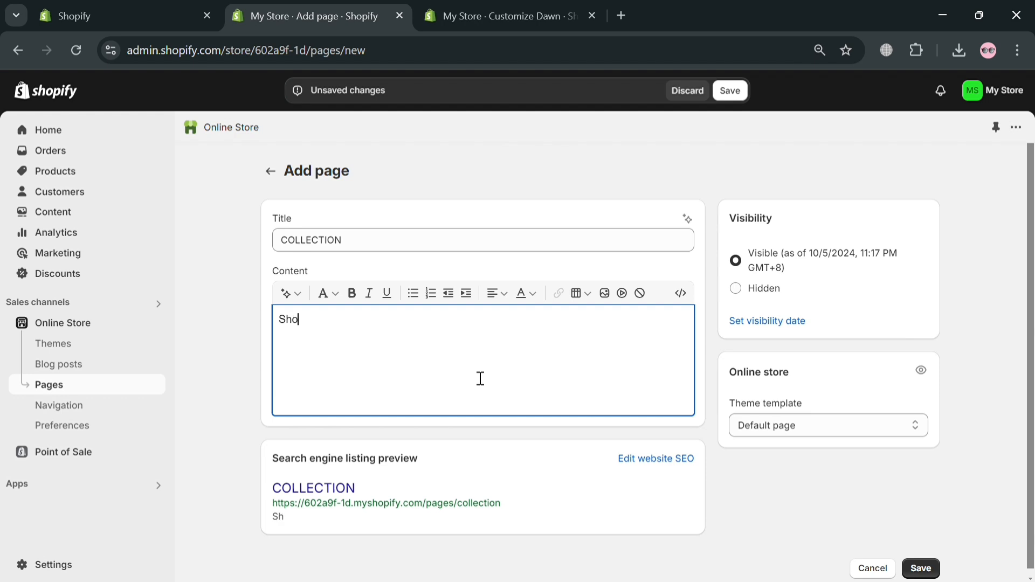
key(BackSpace)
key(BackSpace)
key(BackSpace)
text(A product th)
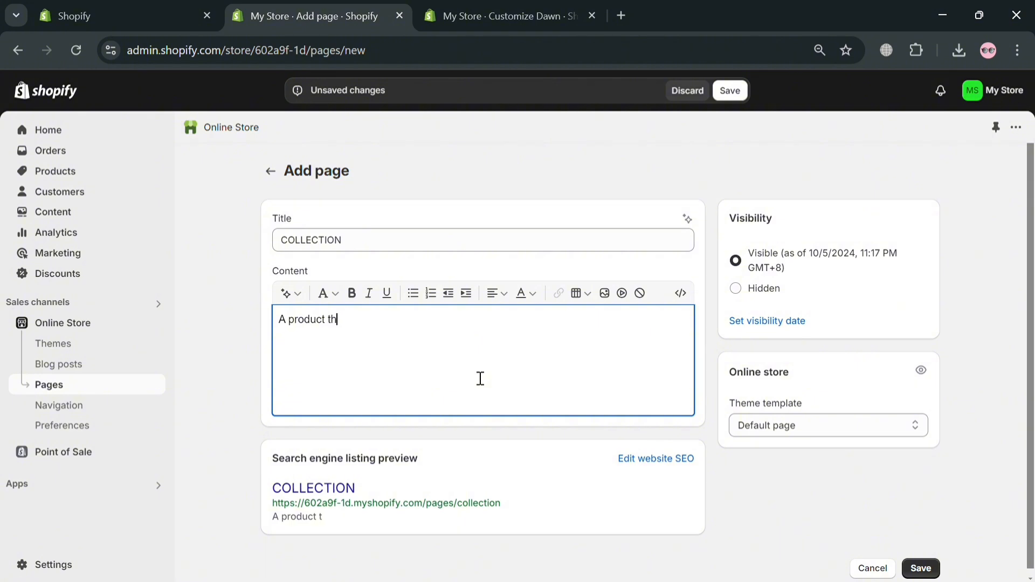
text(at is offer)
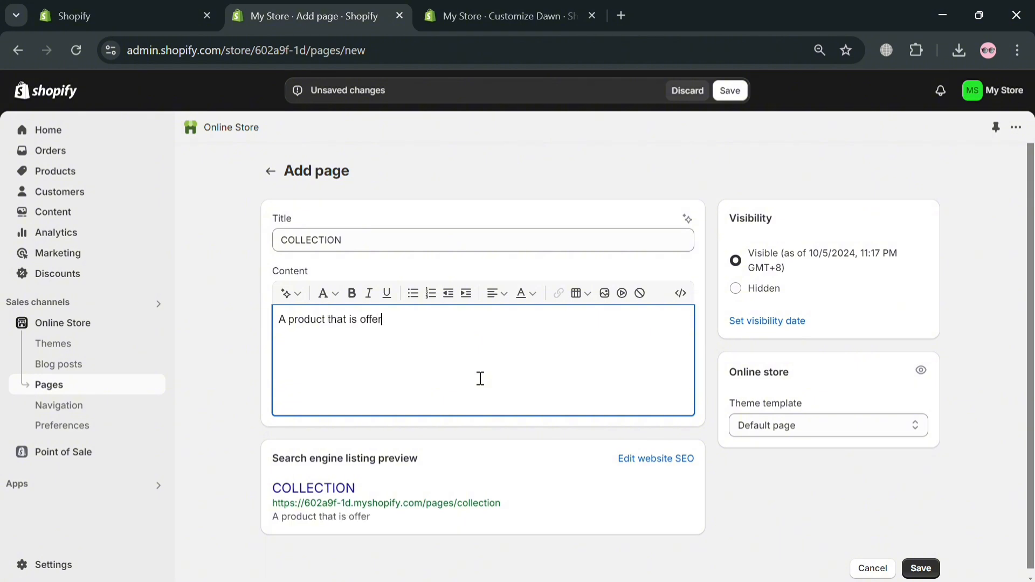
text( in our store)
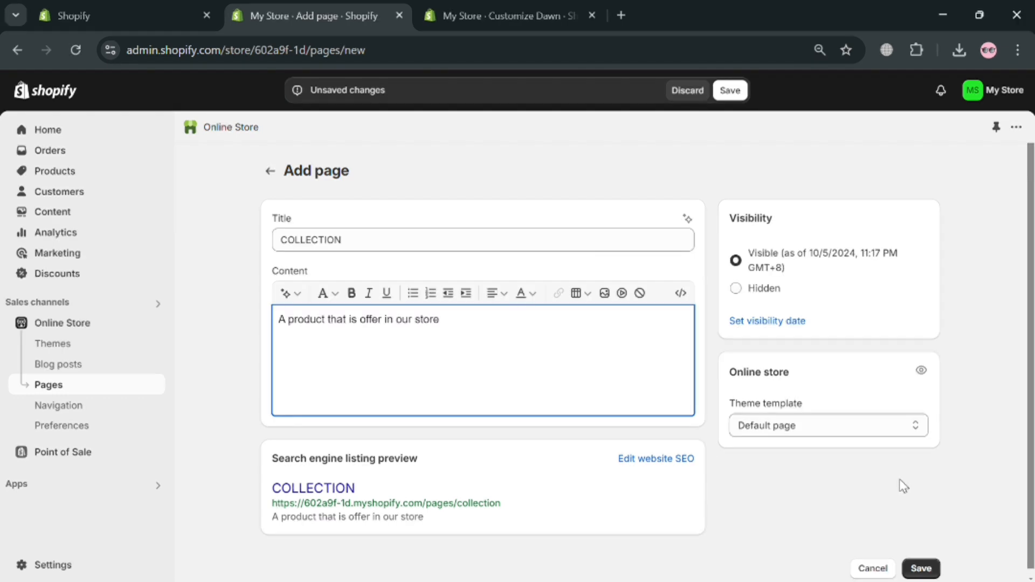
- Assign the collection theme template to the COLLECTION page and save the page
click(892, 431)
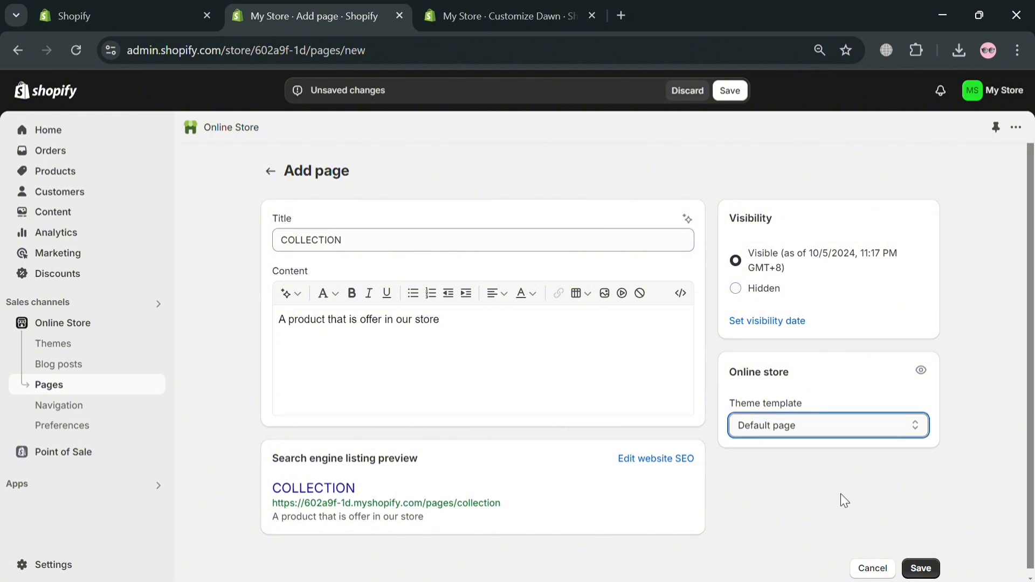
click(842, 467)
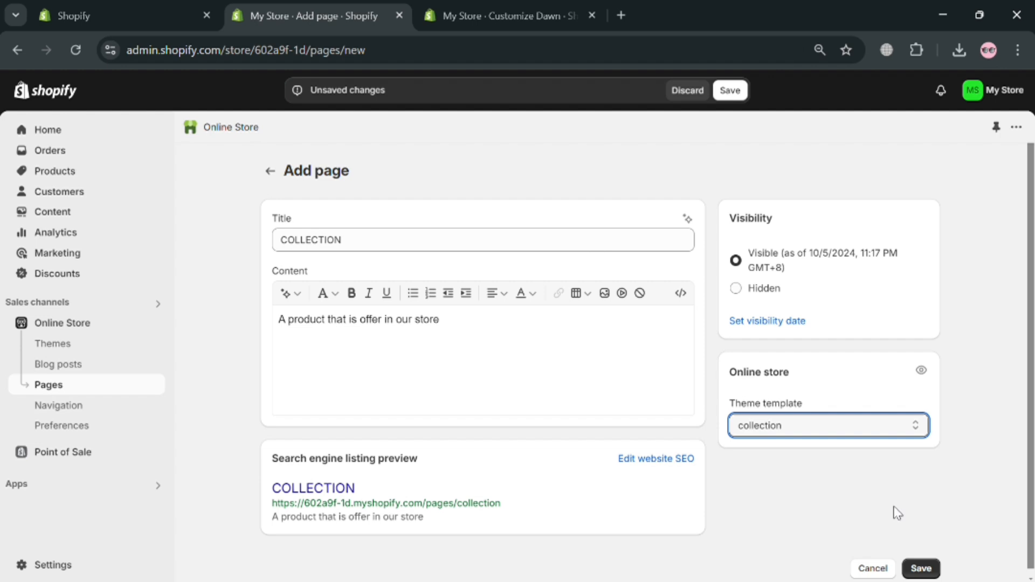
click(931, 572)
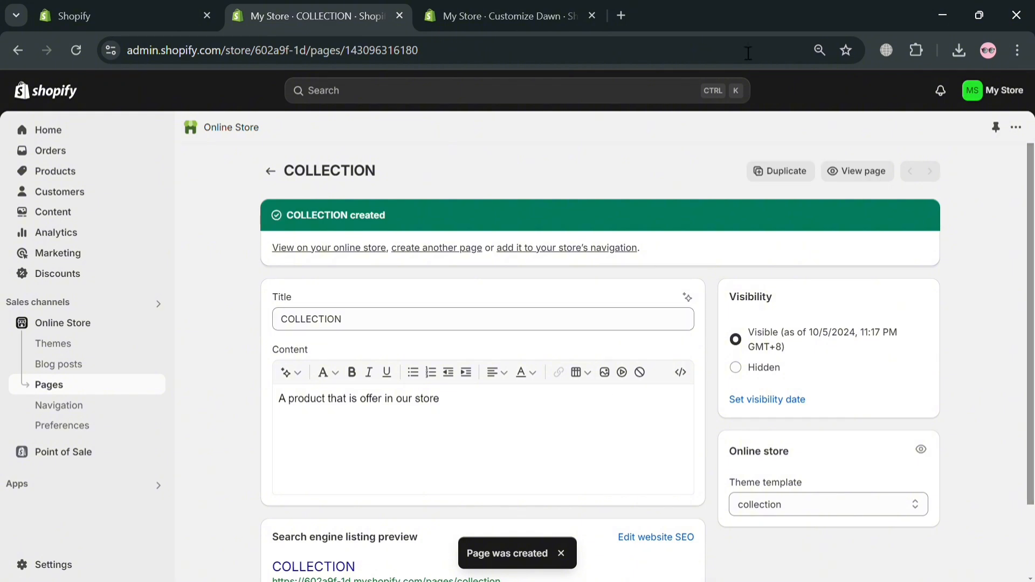
scroll(539, 430, down, 2)
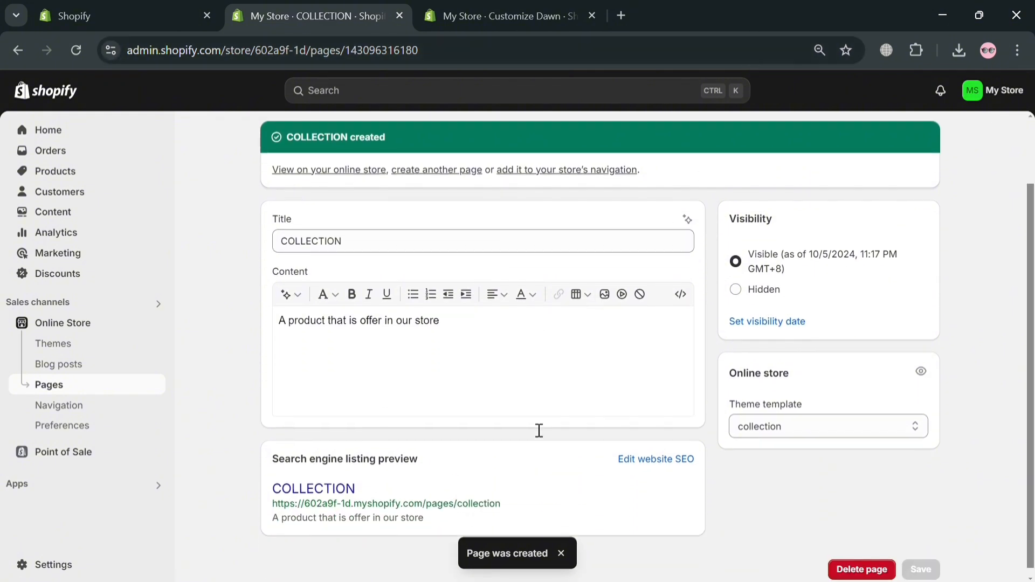
- Open the Main menu for editing from the online store's navigation settings
key(ctrl+Tab)
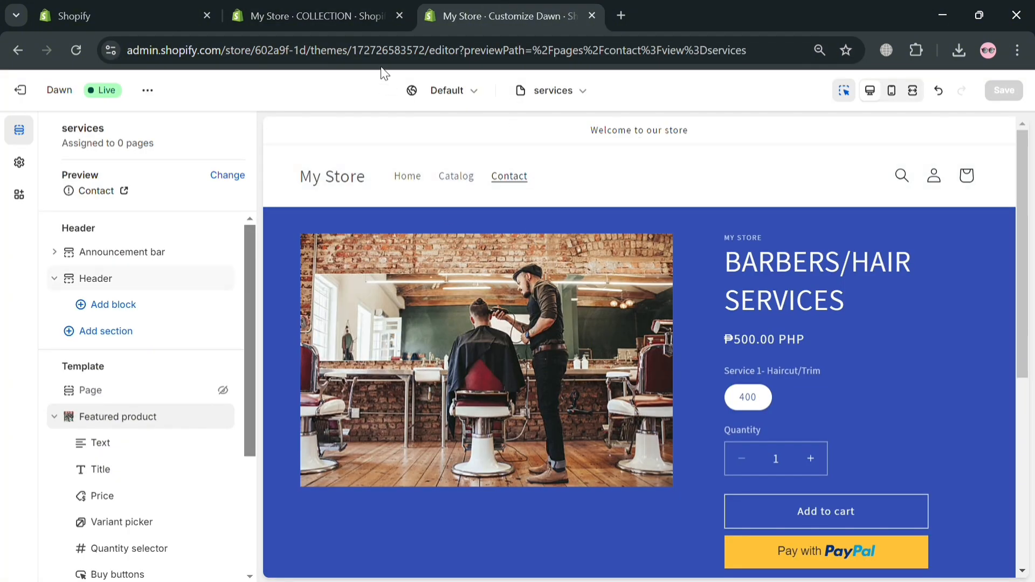
click(361, 5)
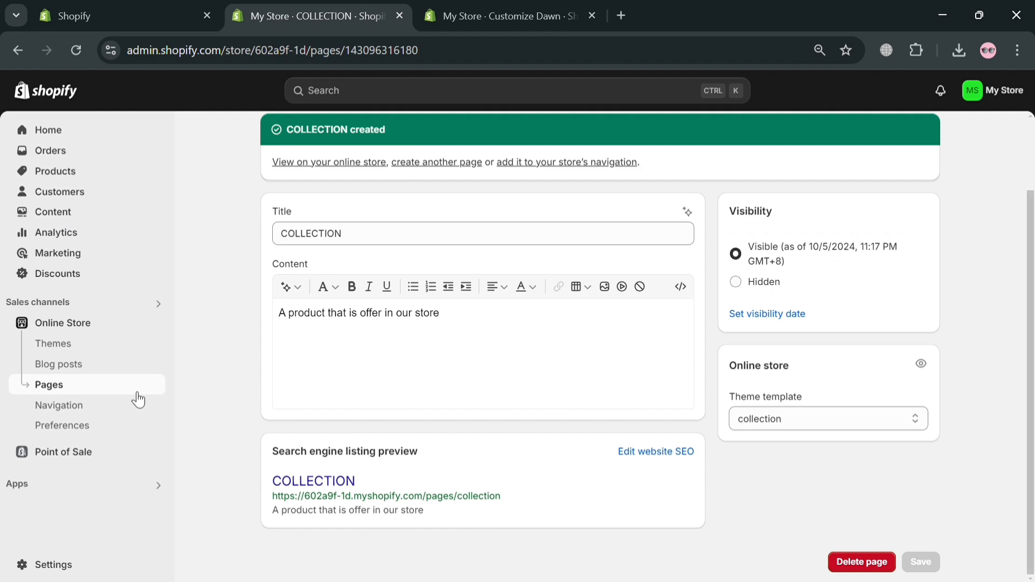
click(111, 412)
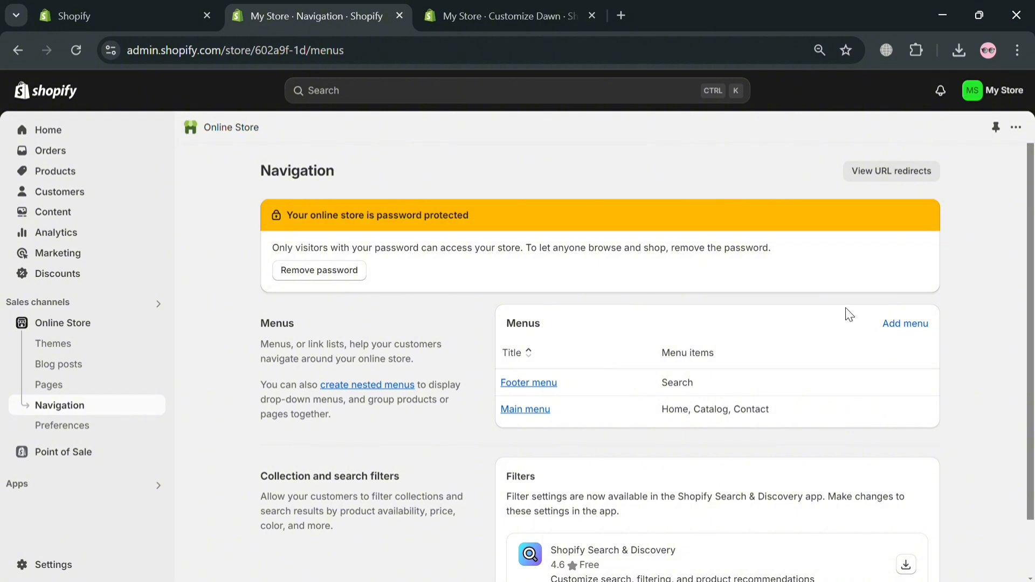
scroll(756, 379, down, 1)
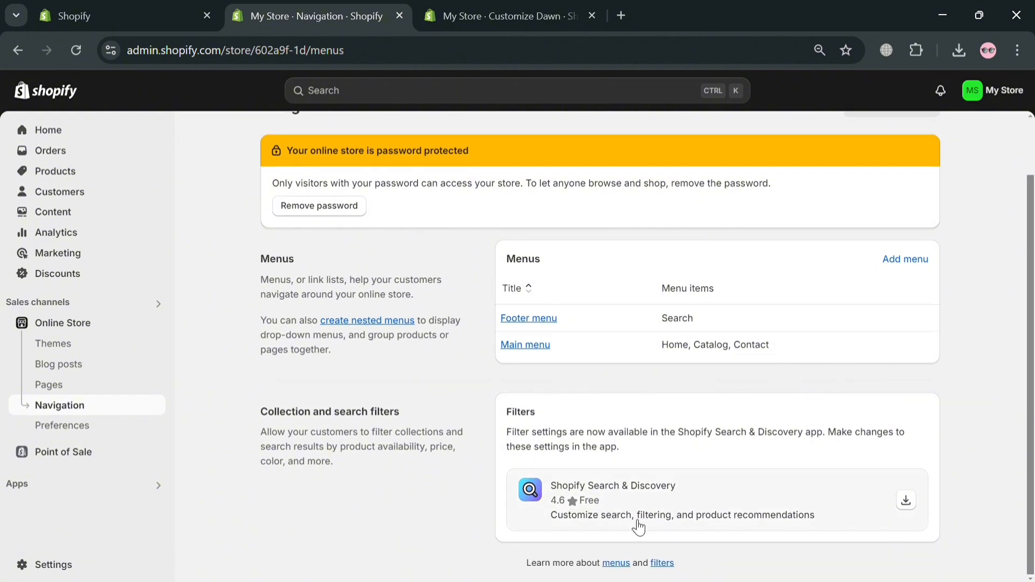
scroll(884, 447, up, 1)
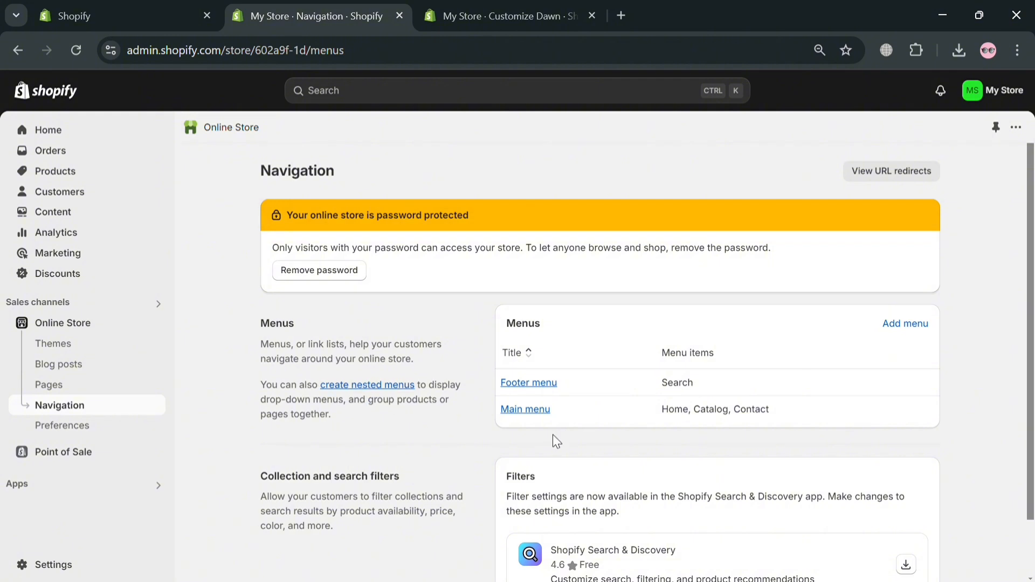
scroll(560, 421, down, 2)
click(535, 348)
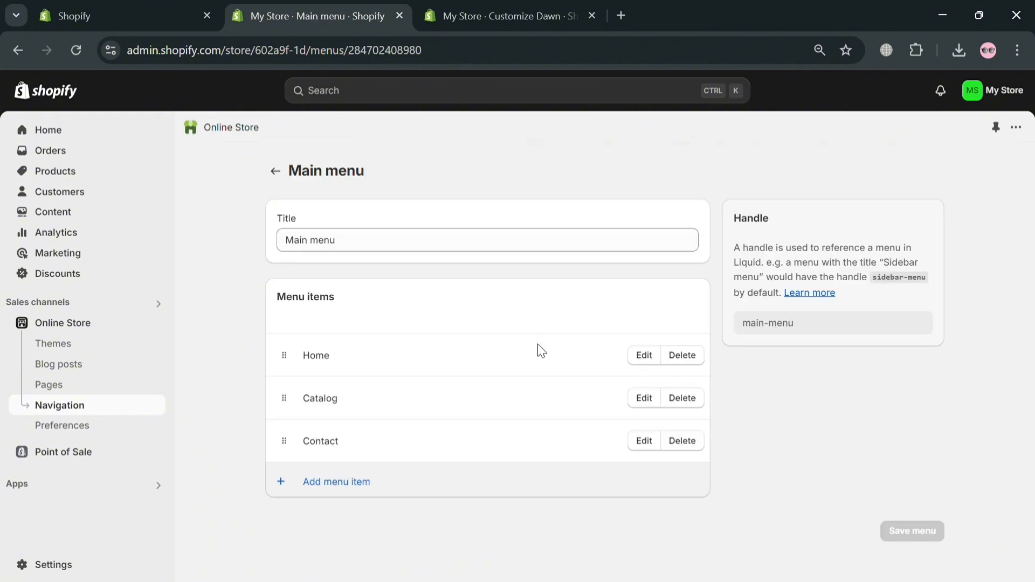
- Add a menu item named Collection that links to the COLLECTION page, and save the main menu
triple_click(430, 250)
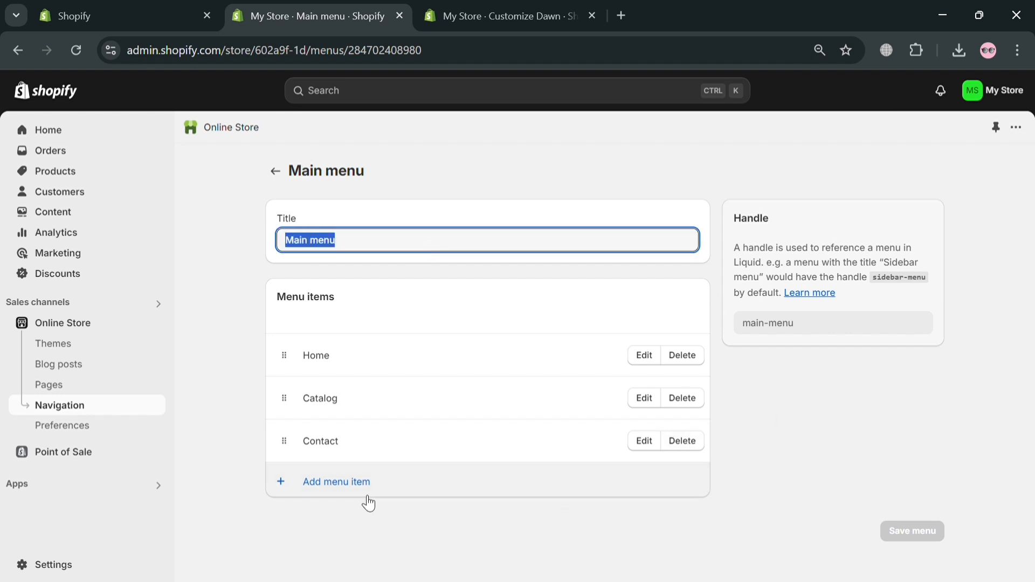
click(352, 485)
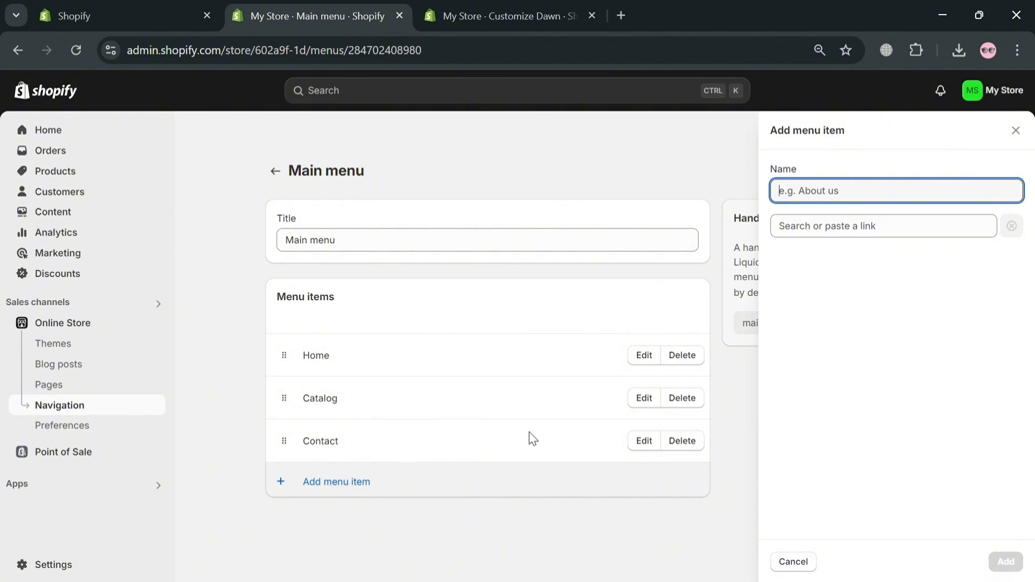
text(Collection)
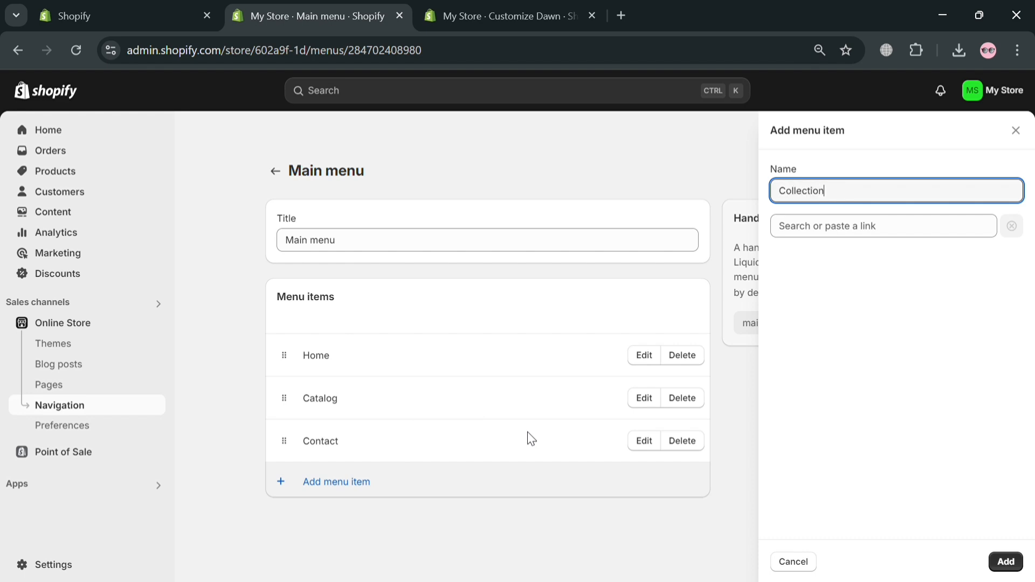
click(897, 231)
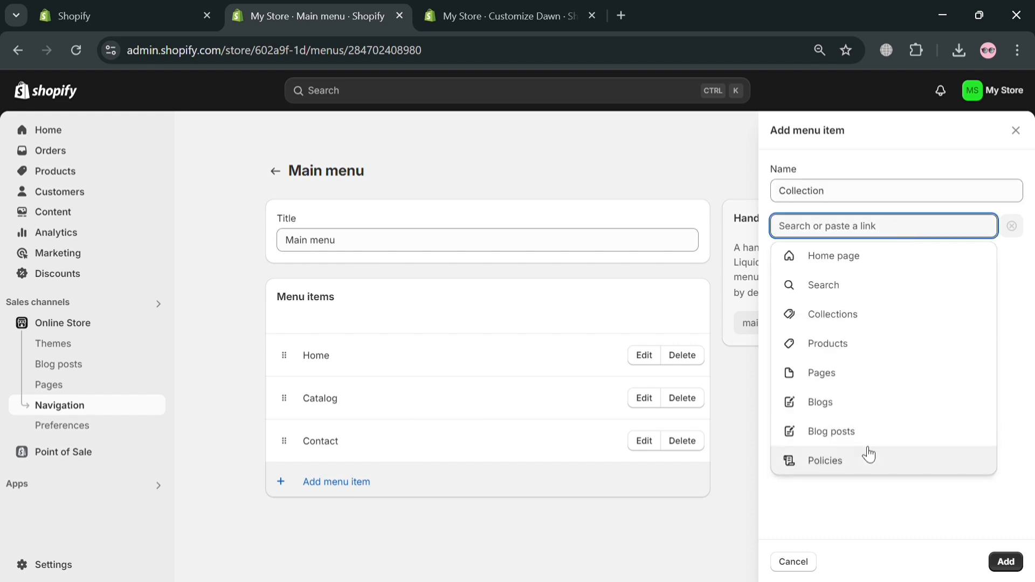
click(882, 376)
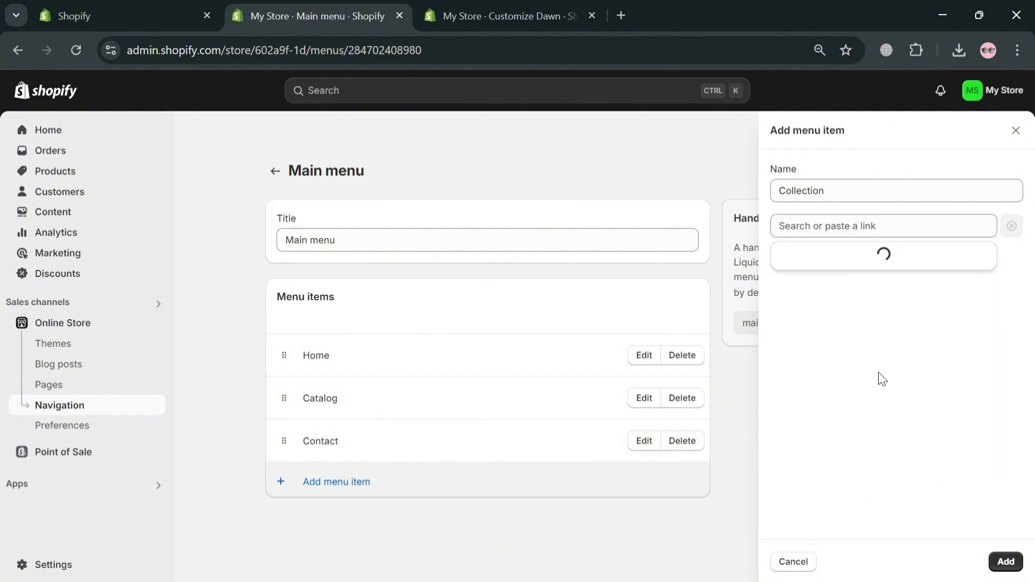
click(876, 291)
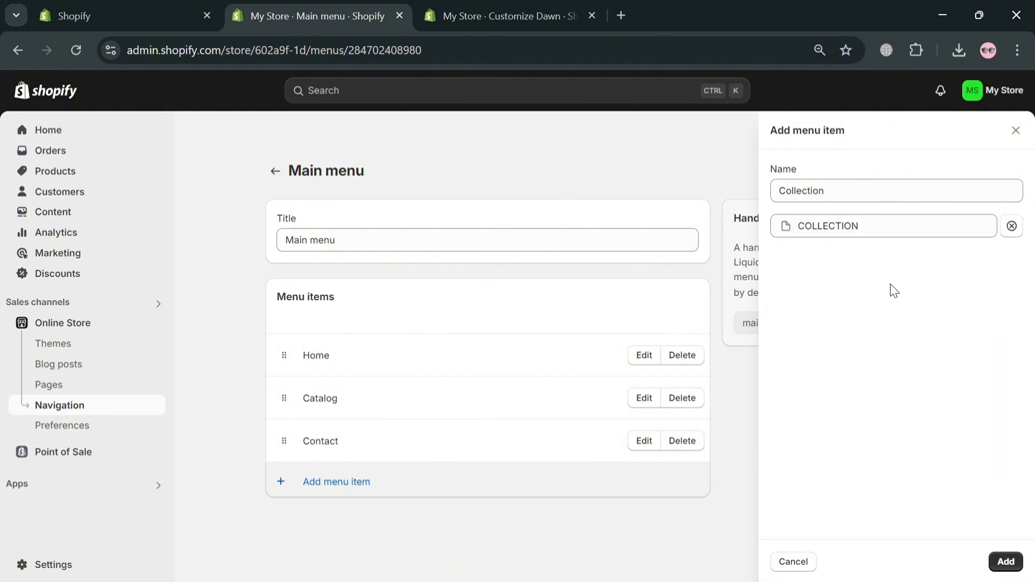
click(1006, 562)
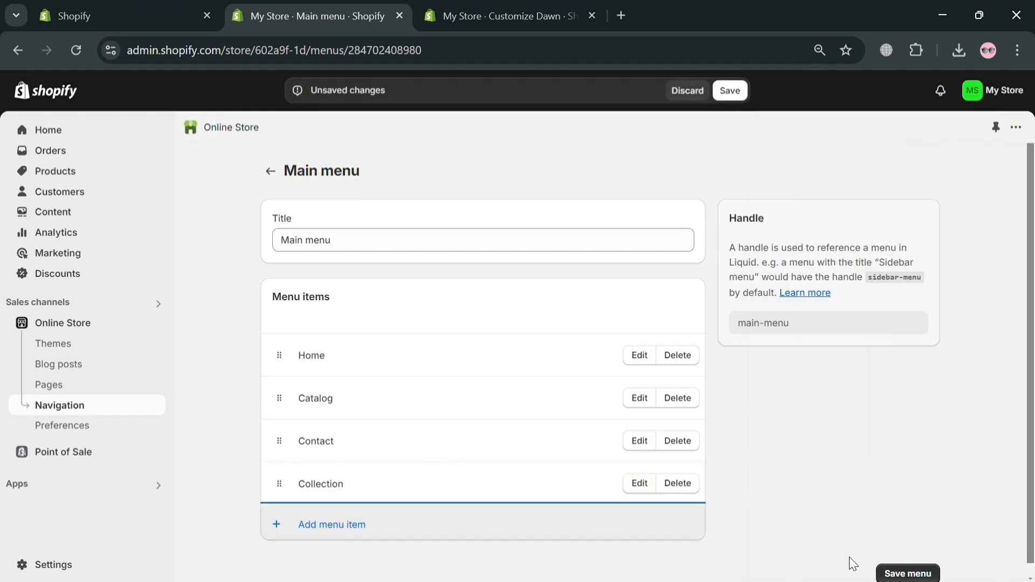
click(908, 573)
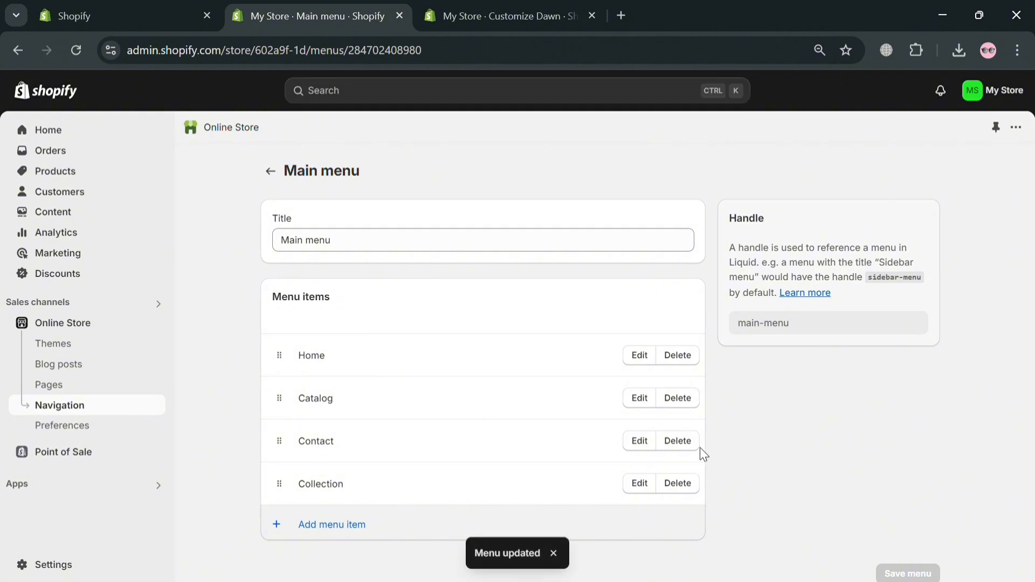
- View the live online store from the My Store admin
click(586, 7)
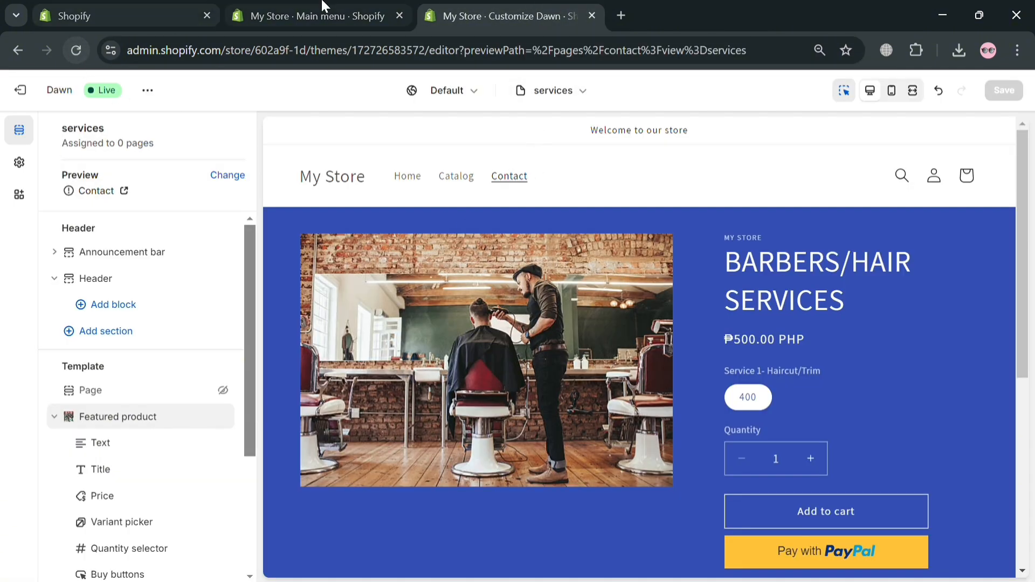
click(312, 16)
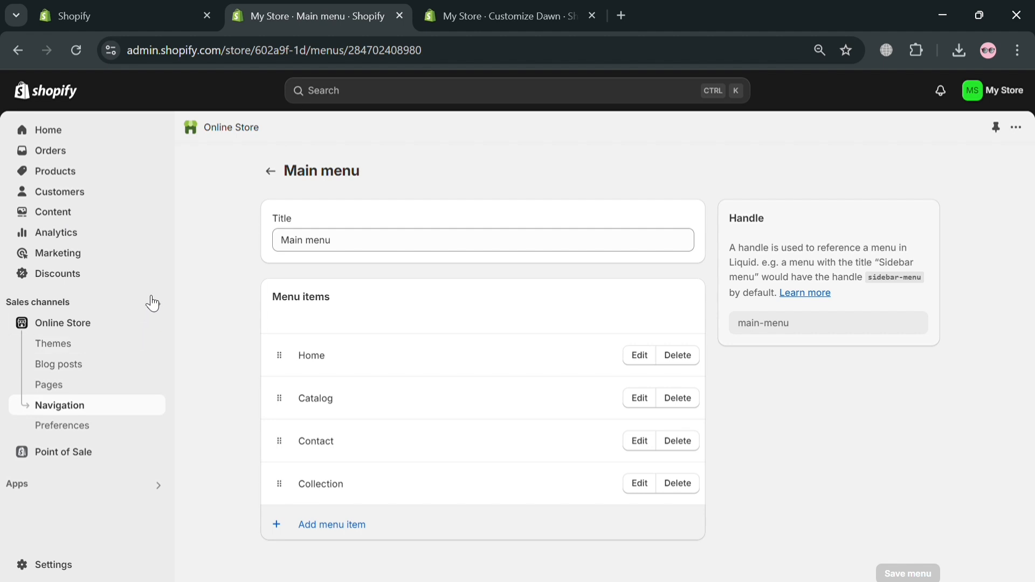
click(155, 325)
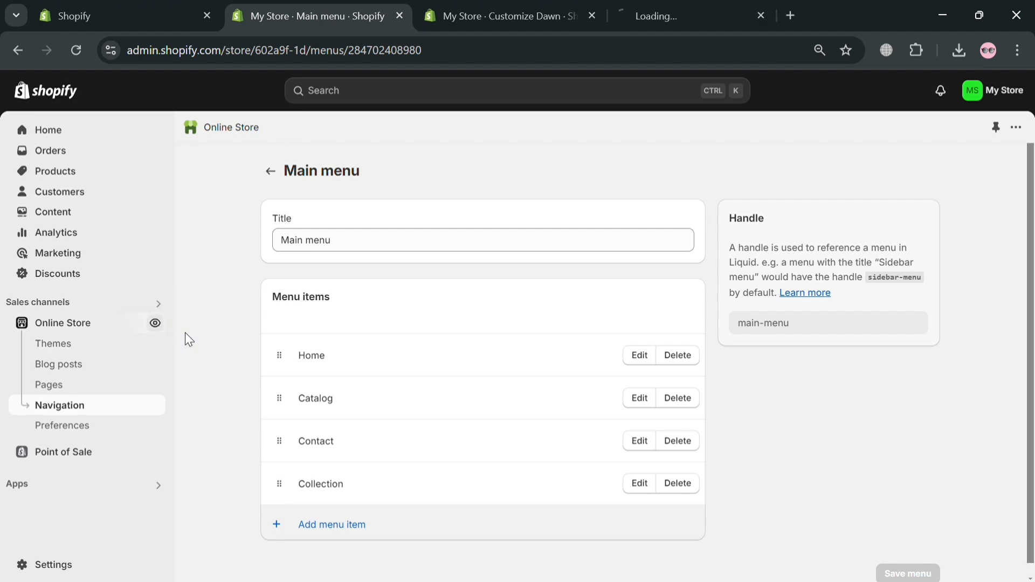
click(723, 7)
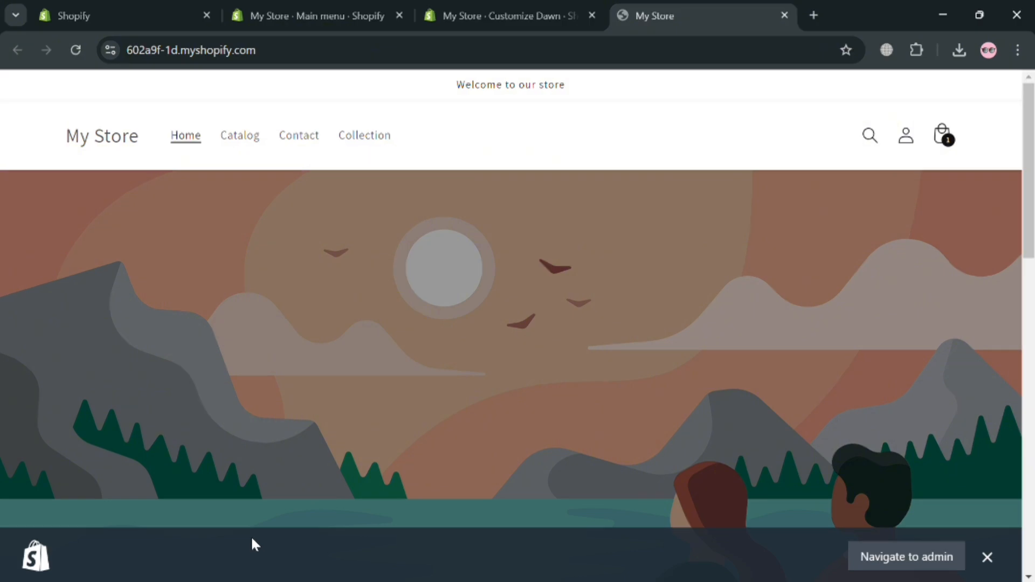
- Check the Collection and Contact pages through the storefront's header links, and return to the Main menu settings in the admin
click(393, 136)
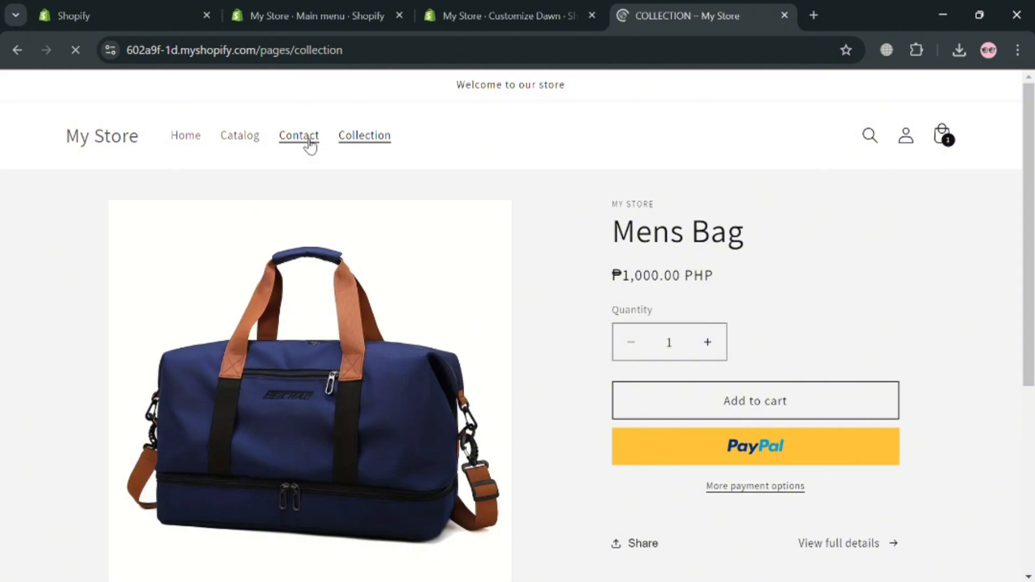
click(309, 141)
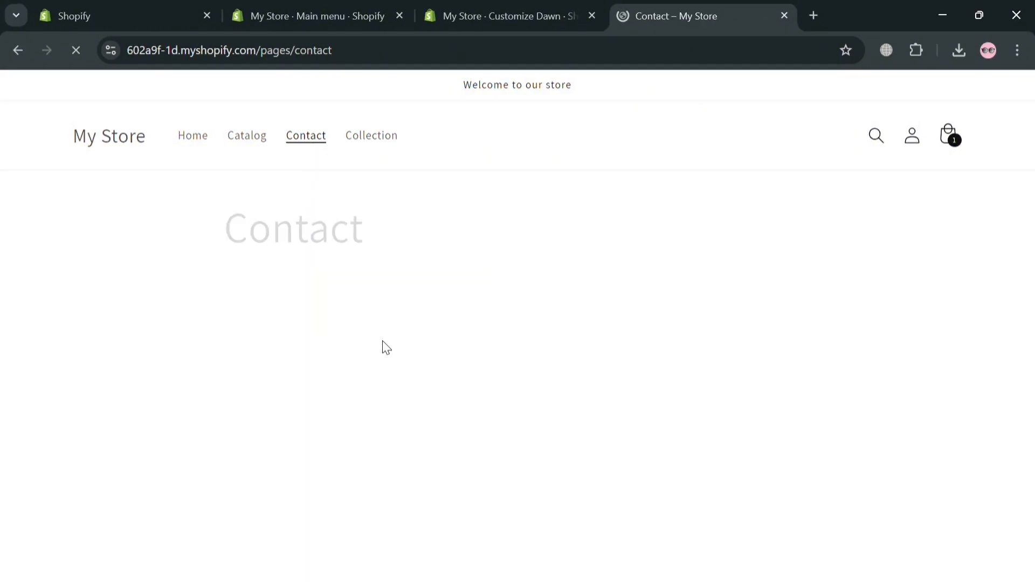
scroll(389, 377, down, 5)
scroll(396, 145, up, 4)
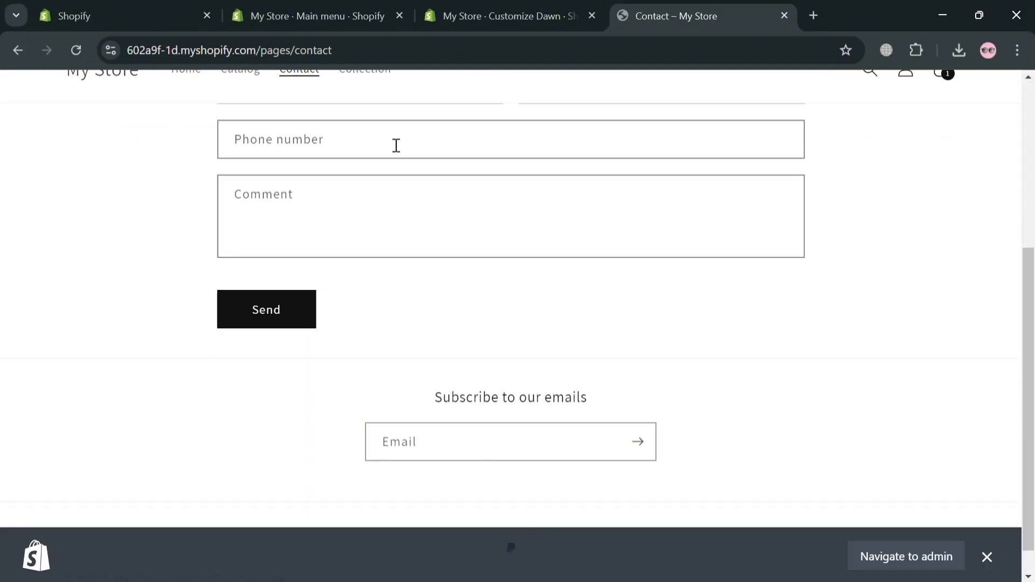
scroll(375, 145, up, 2)
click(366, 135)
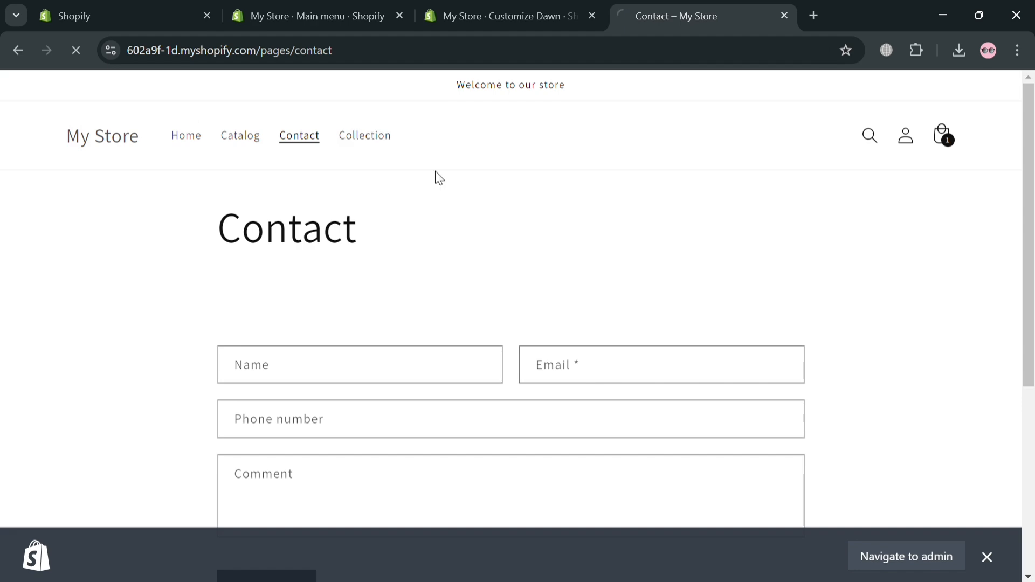
click(549, 14)
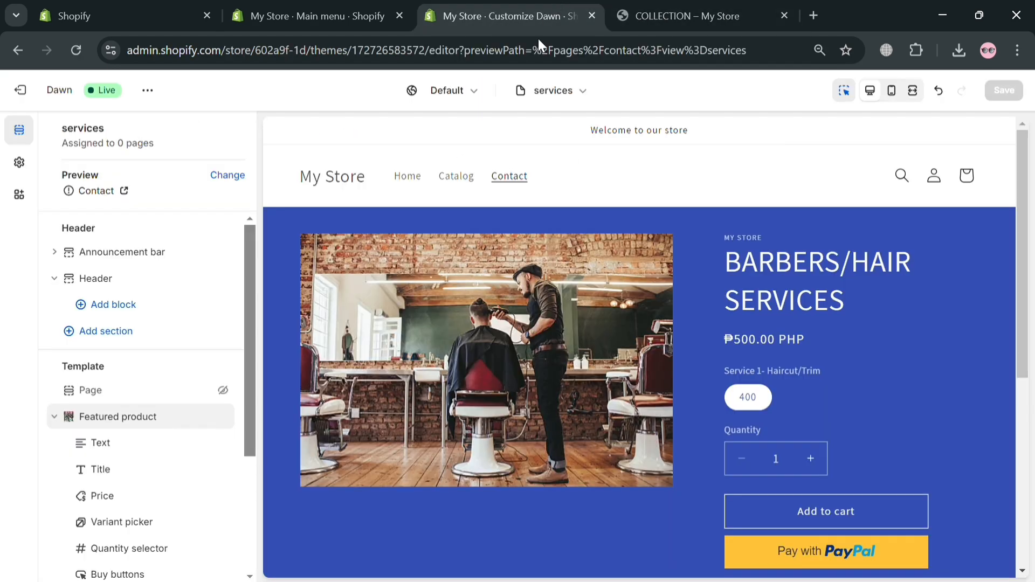
click(309, 17)
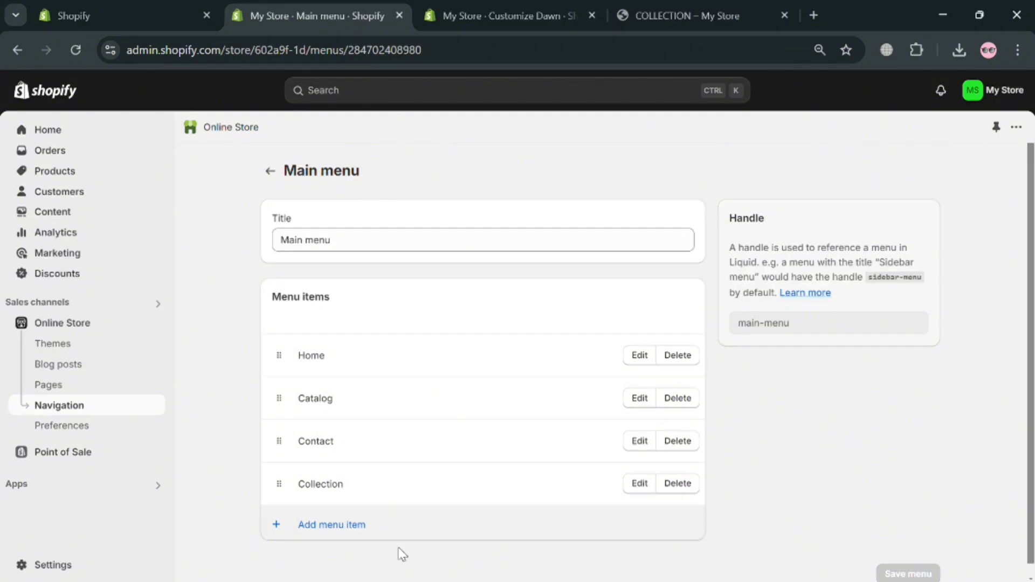
- Start a new item in the Main menu and name it Services
click(333, 530)
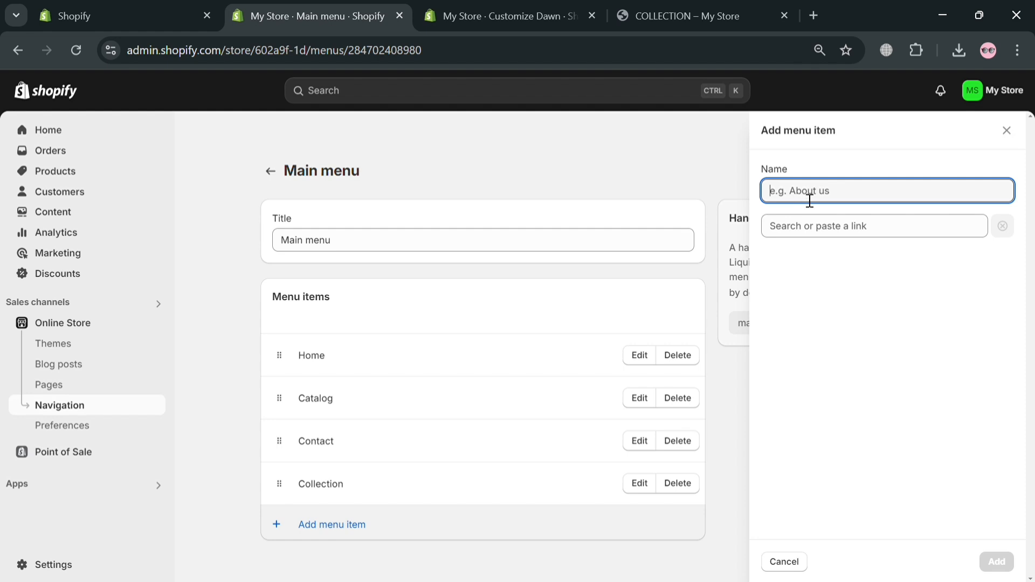
text(T)
key(BackSpace)
text(TH)
key(BackSpace)
text(S)
key(BackSpace)
text(S)
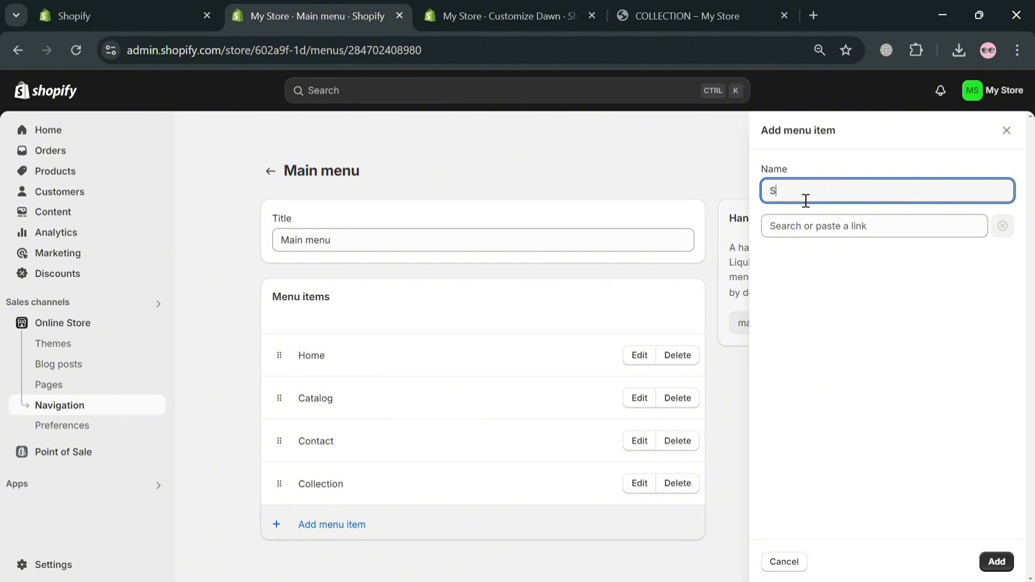
text(ervices)
click(862, 227)
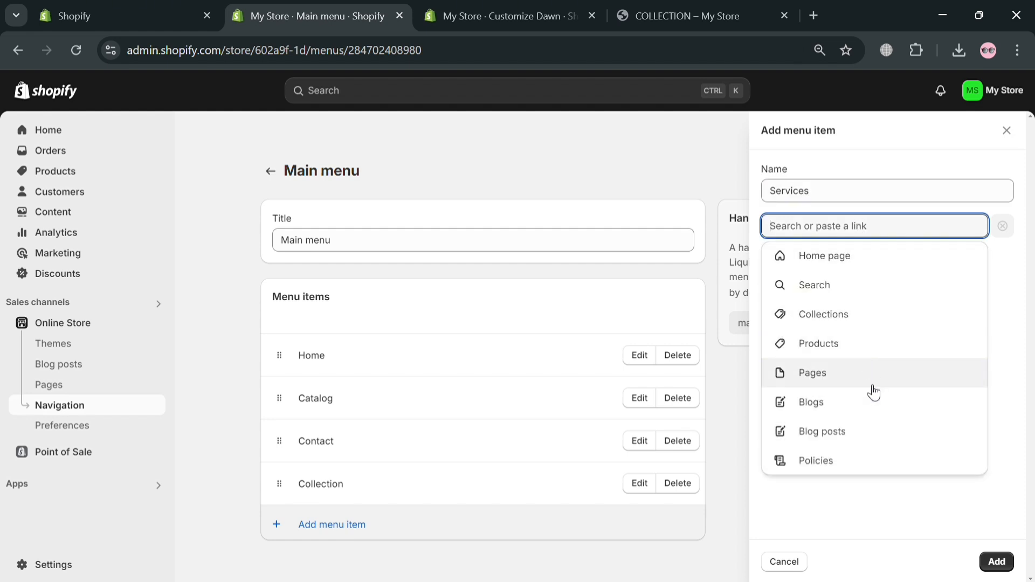
click(872, 392)
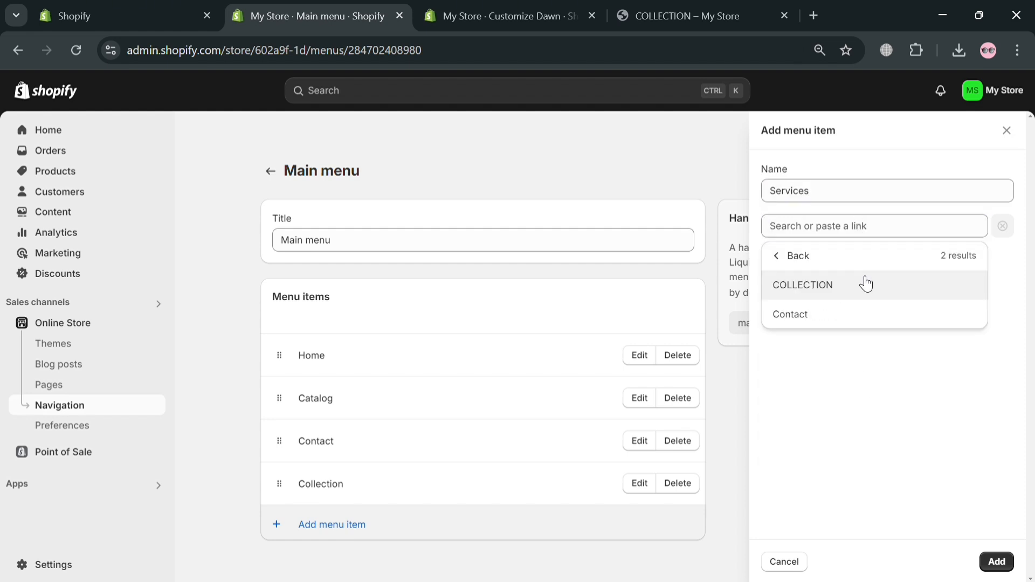
click(865, 317)
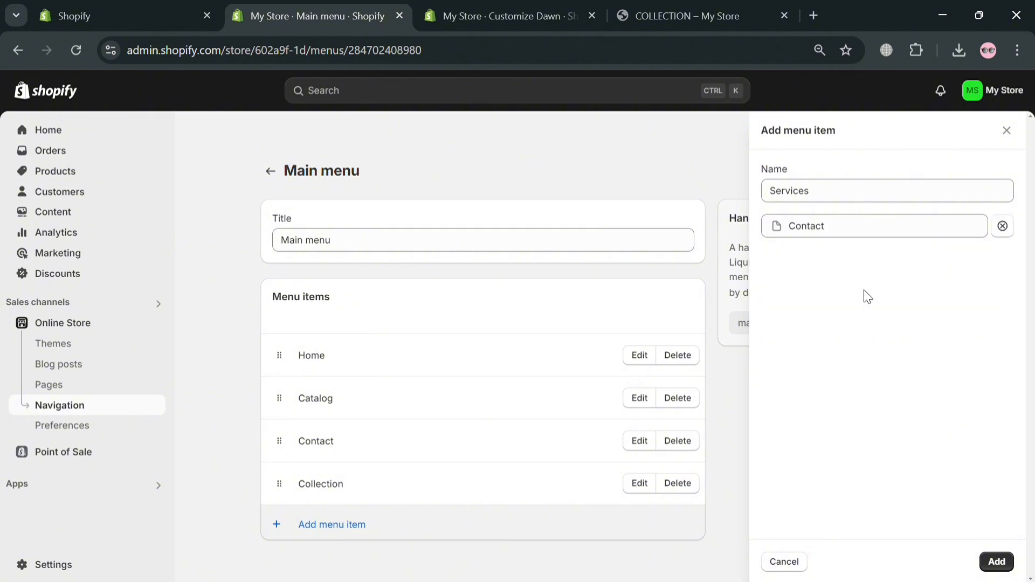
click(1004, 229)
- Link the Services menu item to the Contact page and add it to the Main menu
click(904, 231)
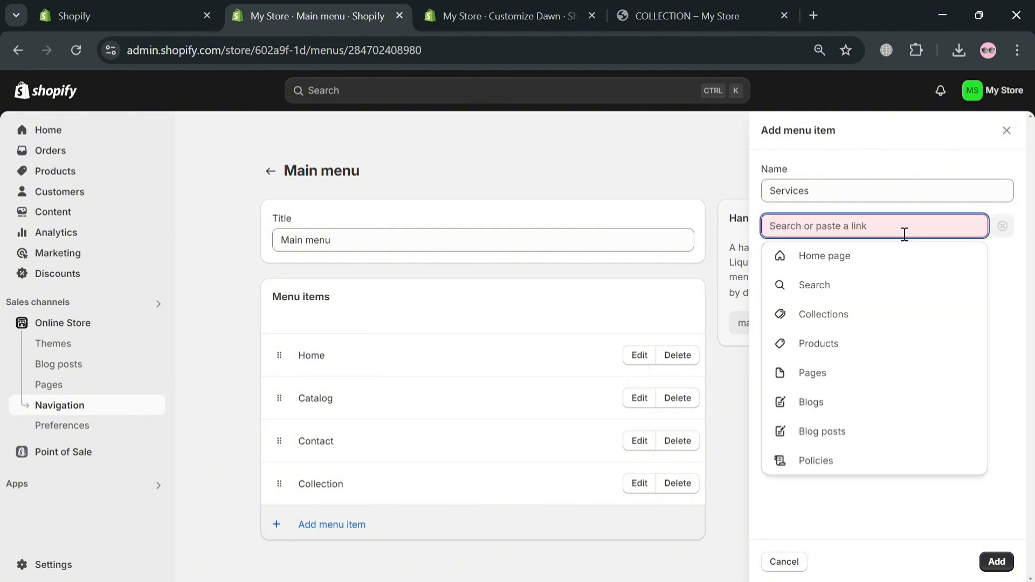
click(879, 373)
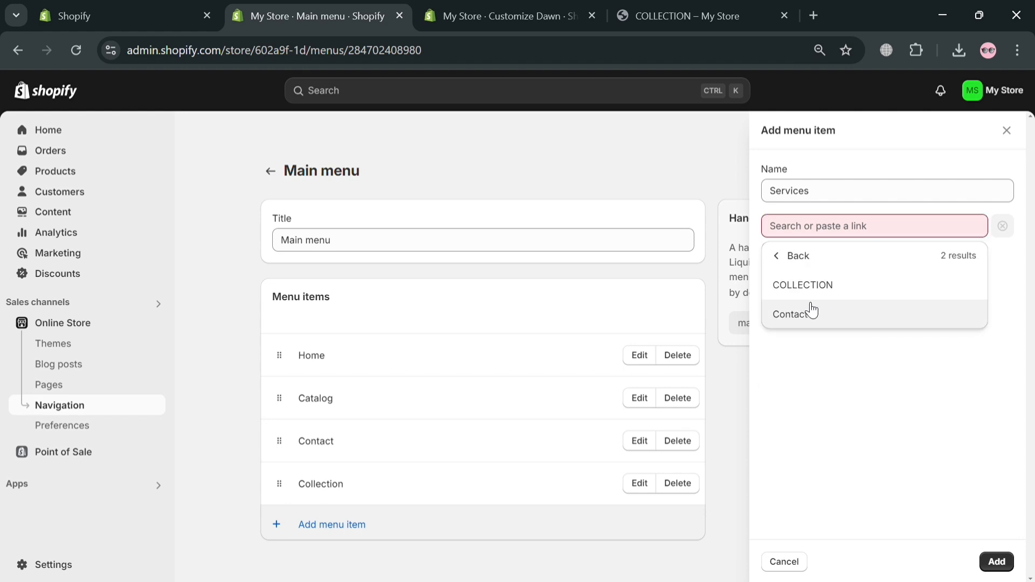
click(801, 316)
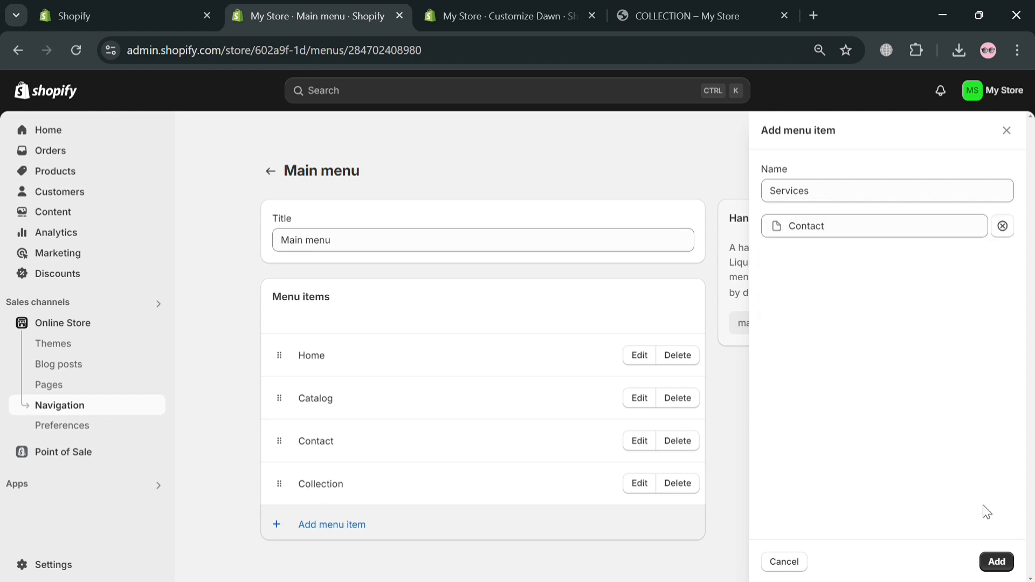
click(1012, 562)
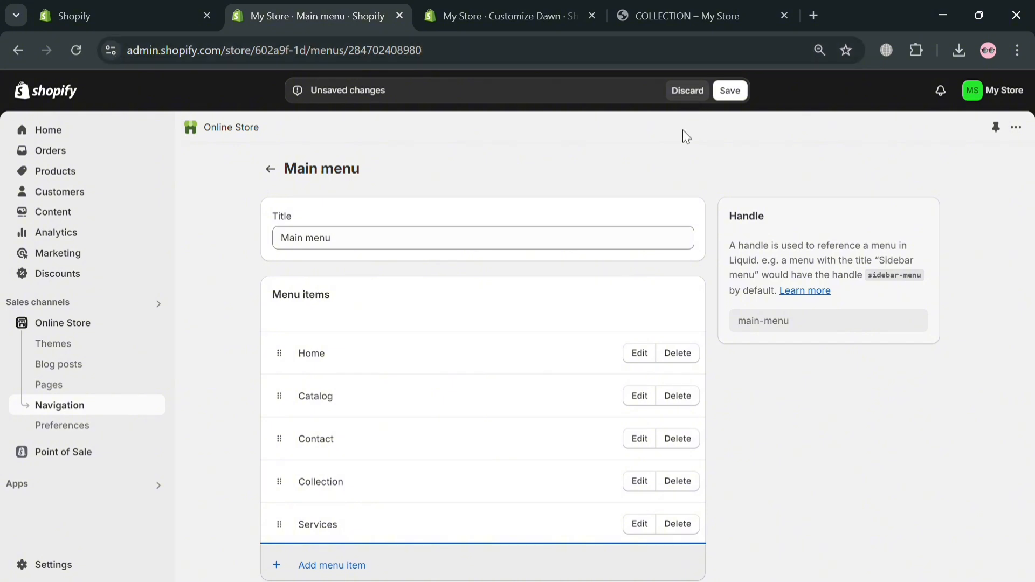
- Switch to the live storefront and look over its home page and header menu
scroll(349, 356, down, 5)
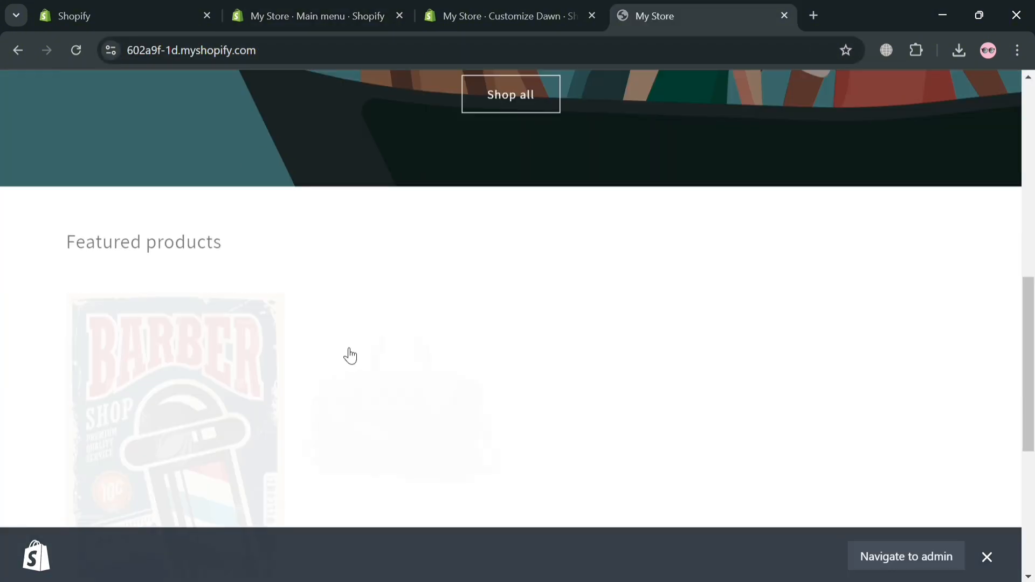
scroll(346, 353, up, 5)
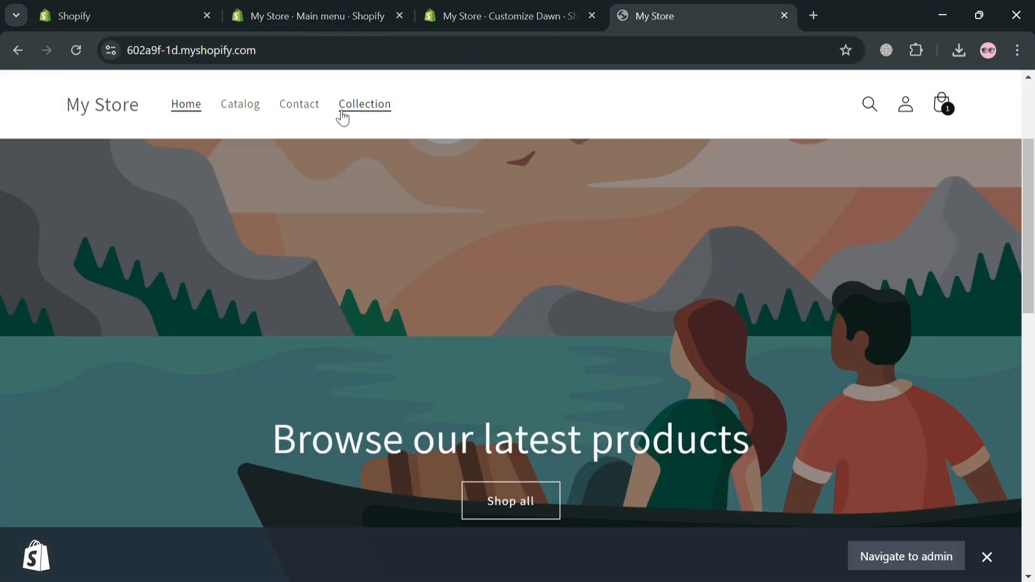